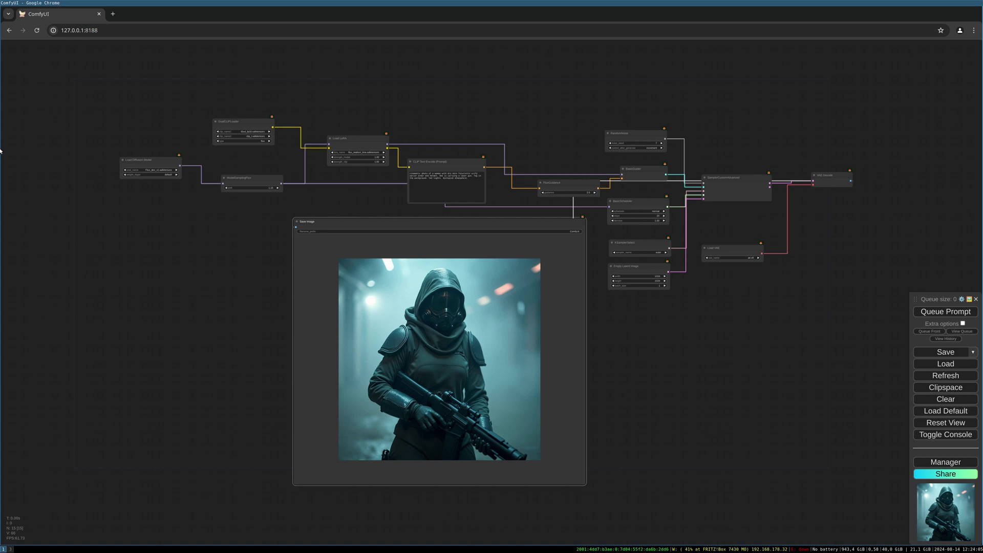
- Clear the old workflow and add a Load Diffusion Model node to the empty canvas
key(ctrl+a)
key(Delete)
double_click(312, 229)
text(load di)
click(318, 239)
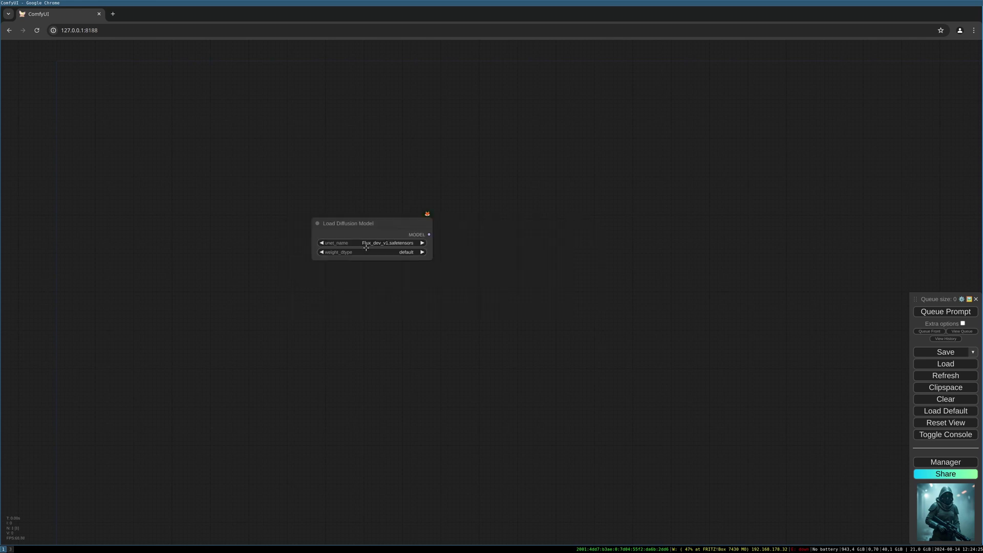
drag(391, 227, 415, 268)
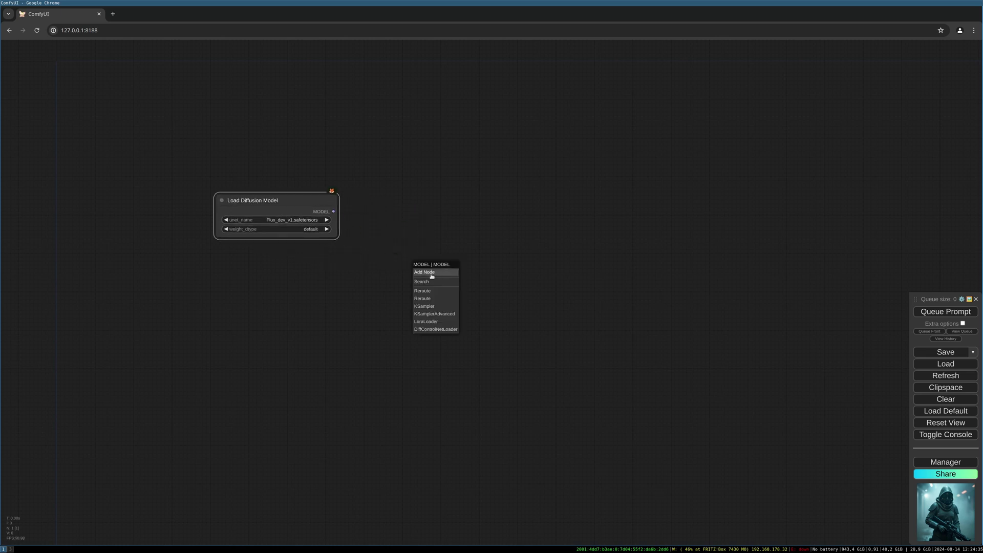
- Attach a ModelSamplingFlux node to the Load Diffusion Model's MODEL output
click(432, 281)
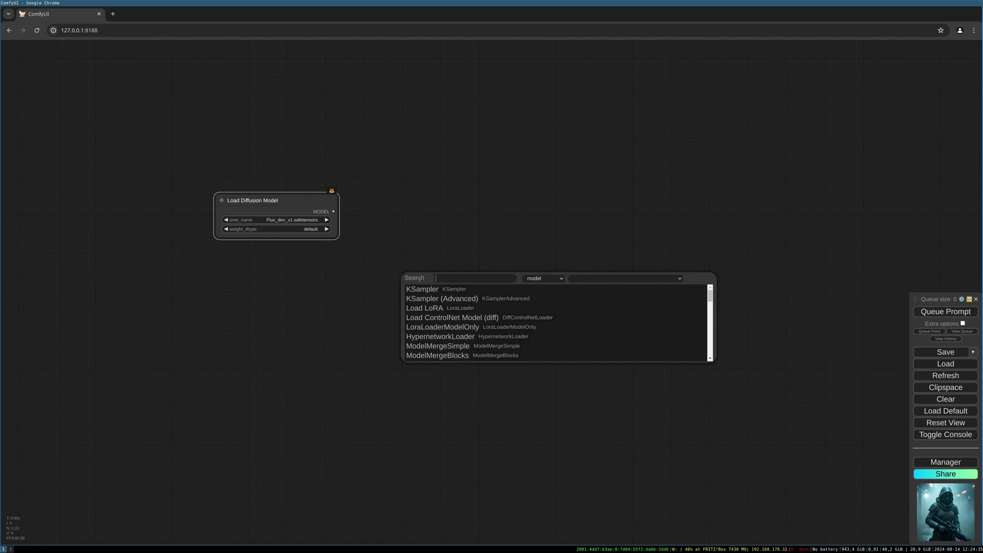
text(modelsampl)
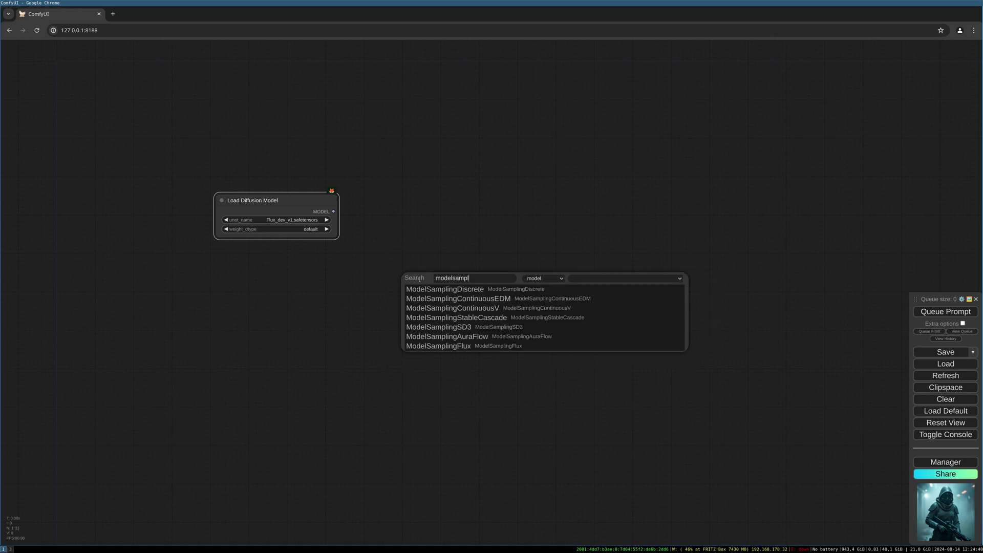
text(ingfl)
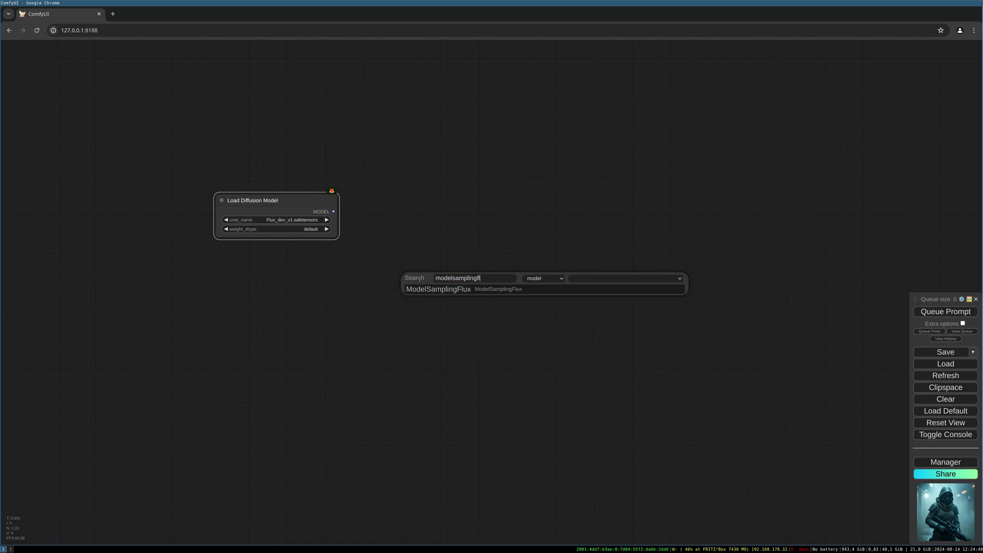
click(450, 291)
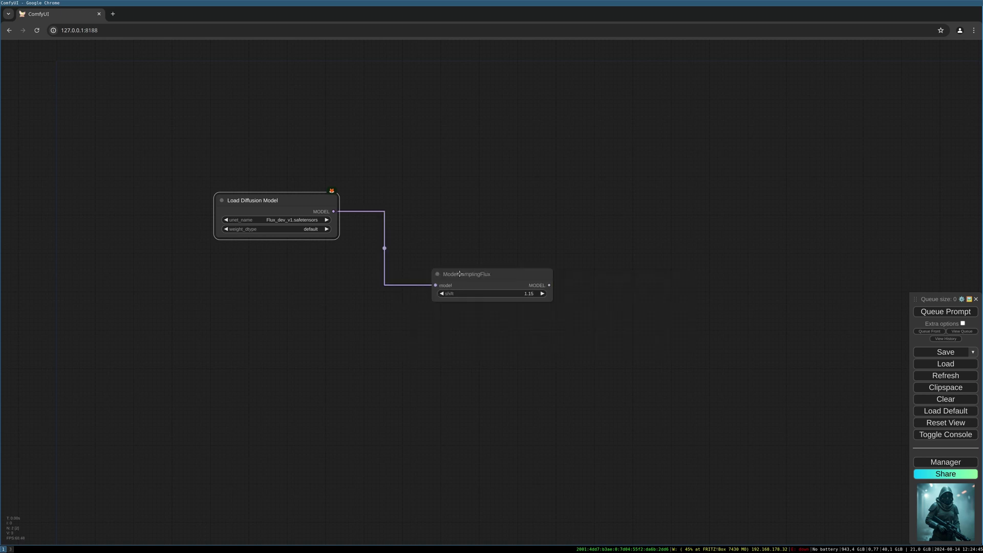
drag(473, 280, 434, 261)
drag(581, 317, 464, 308)
- Chain a Load LoRA node after ModelSamplingFlux and arrange the three nodes
drag(409, 264, 445, 196)
click(450, 201)
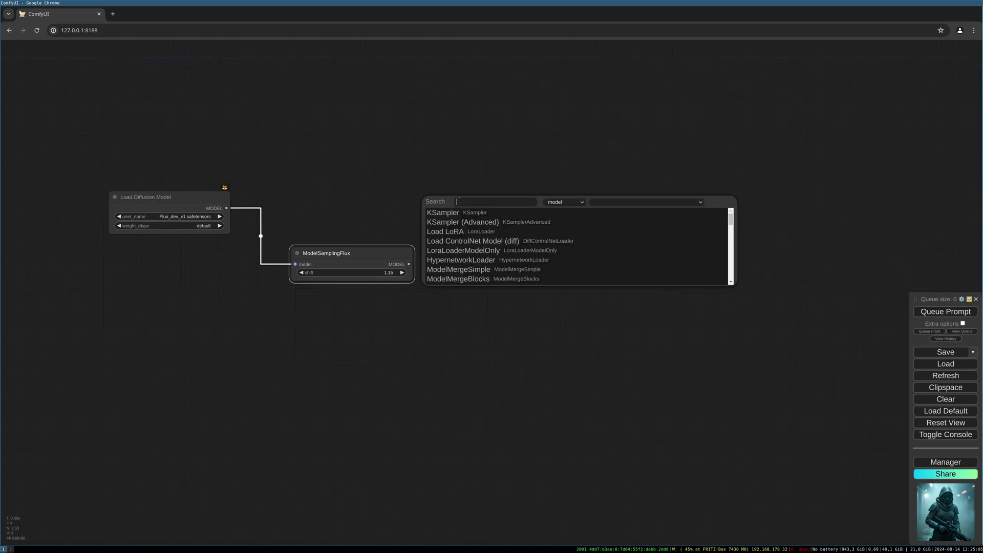
text(load lora)
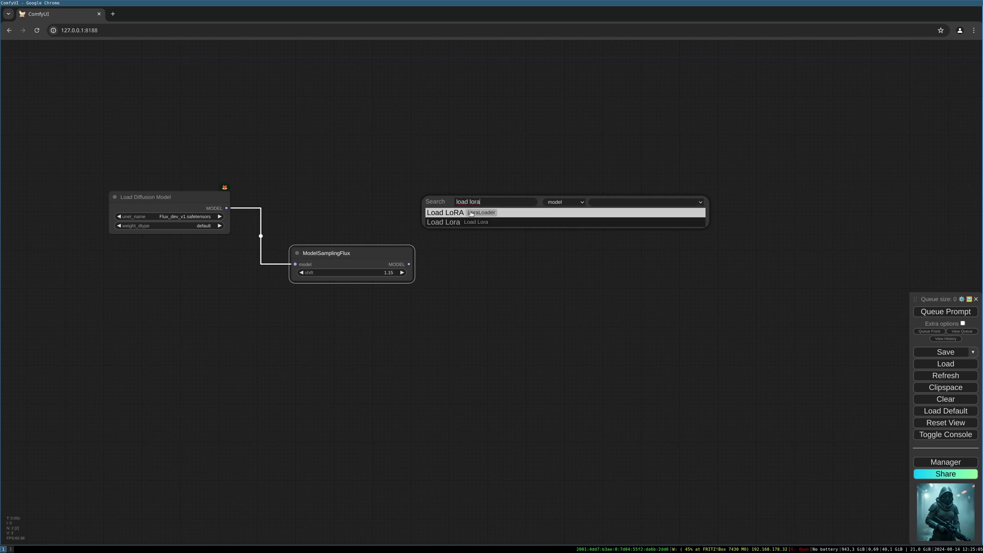
key(Return)
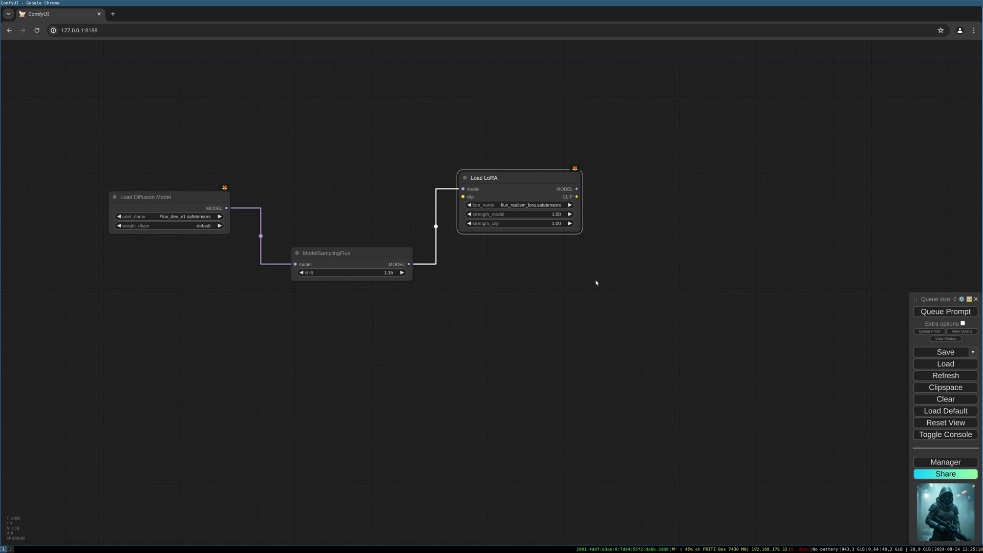
drag(508, 184, 531, 178)
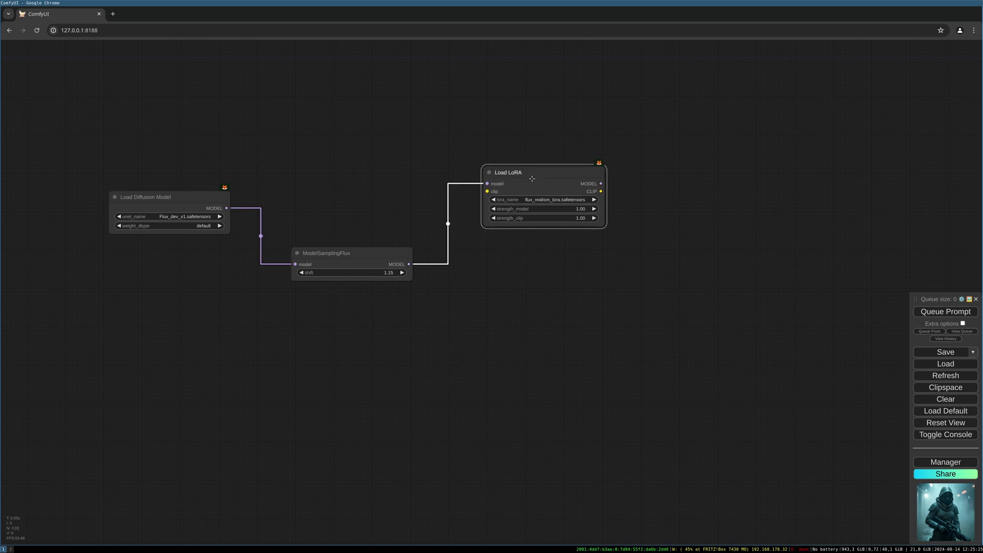
drag(365, 252, 361, 269)
drag(172, 207, 147, 207)
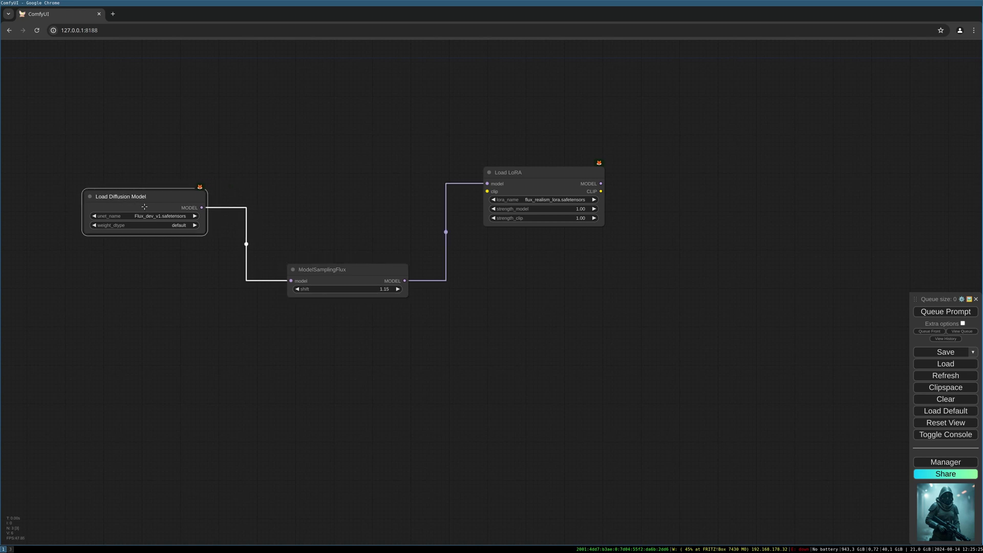
drag(489, 193, 307, 174)
- Wire a DualCLIPLoader into Load LoRA's clip input, using t5xxl_fp16.safetensors and type flux
click(320, 185)
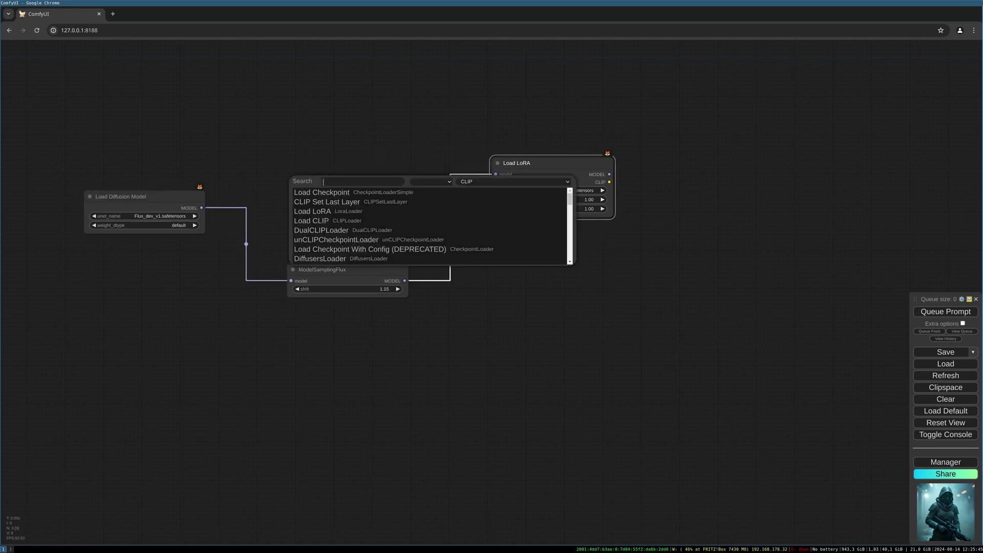
text(dual)
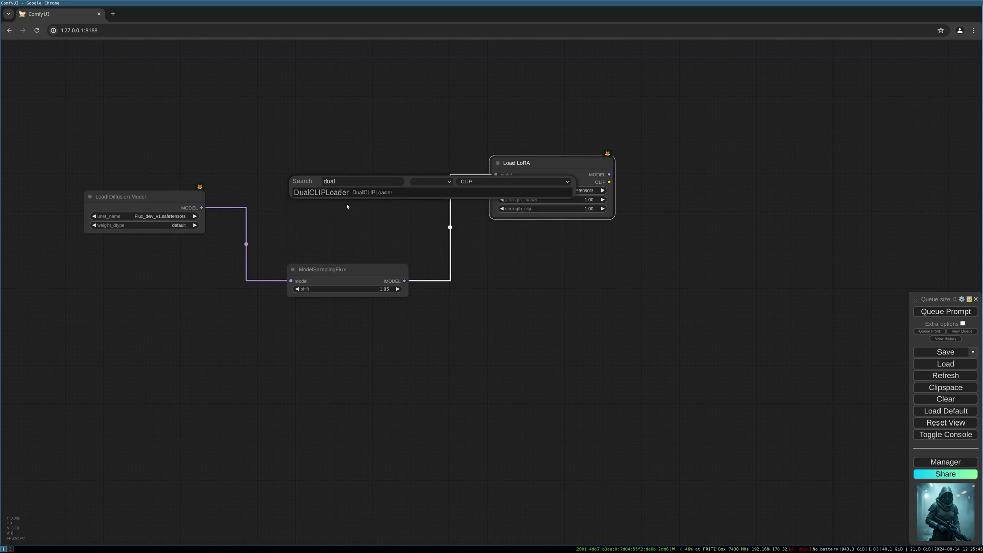
click(346, 193)
drag(399, 175, 344, 145)
click(358, 169)
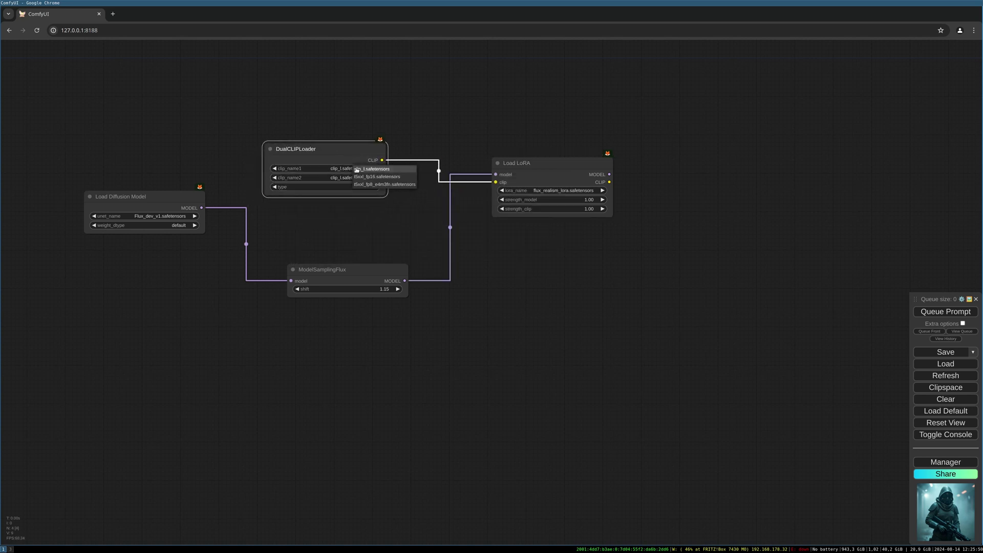
click(390, 177)
drag(360, 154, 357, 149)
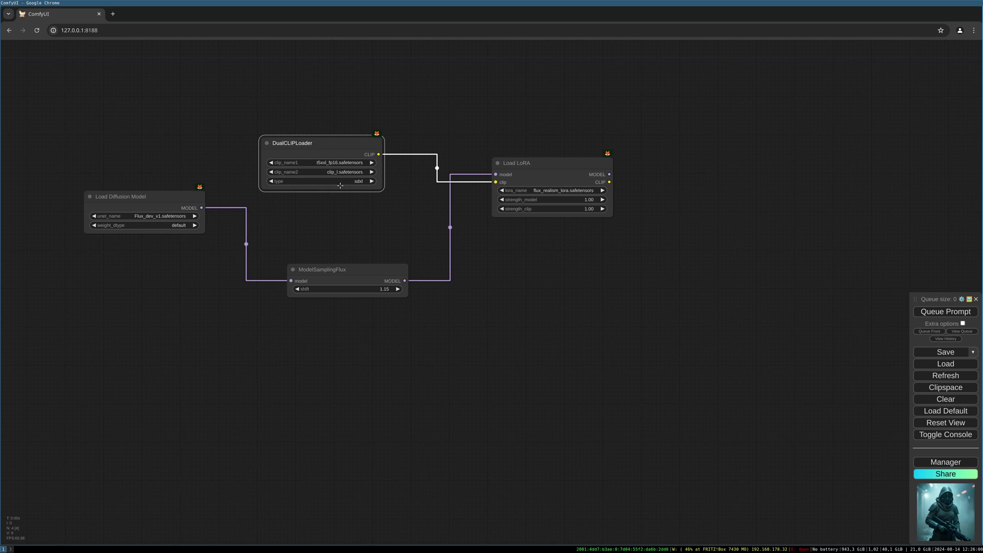
click(356, 181)
click(366, 196)
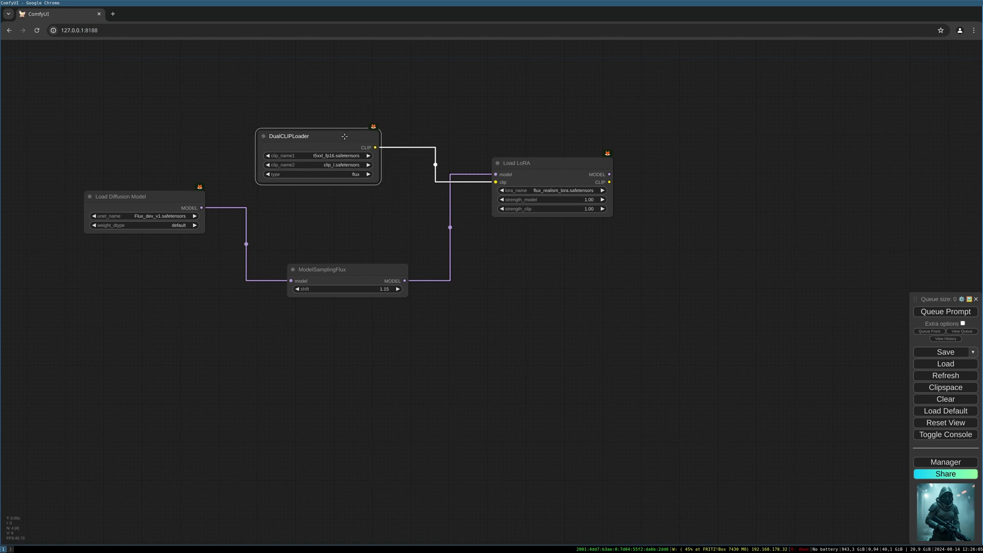
- Add a CLIP Text Encode on the LoRA's CLIP output and paste the sci-fi armored woman prompt
drag(417, 197, 283, 212)
drag(475, 196, 585, 222)
click(566, 279)
click(557, 250)
text(cinematic photo of a woman with dry skin futuristic scify warior armor and helmet. She is carrying a laser gun. fog in the packground. led lights. dystopian atmosphere.)
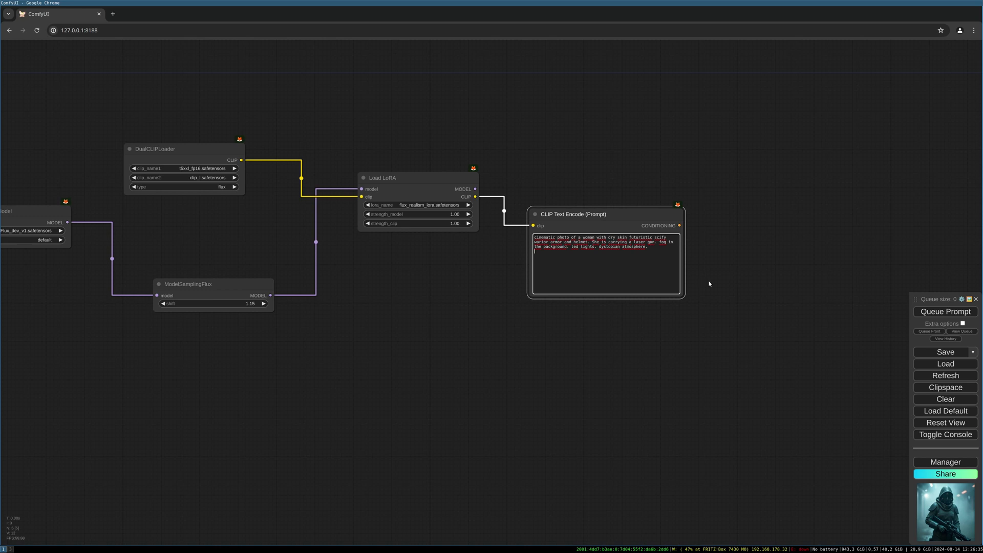
- Attach a FluxGuidance node, guidance 3.5, to the prompt's CONDITIONING output
drag(679, 225, 750, 294)
click(755, 306)
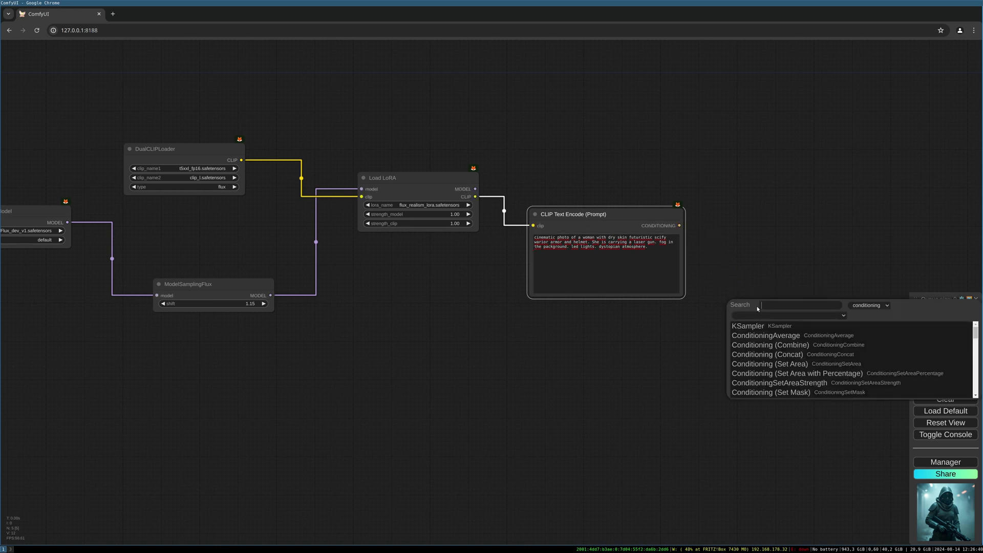
text(flux)
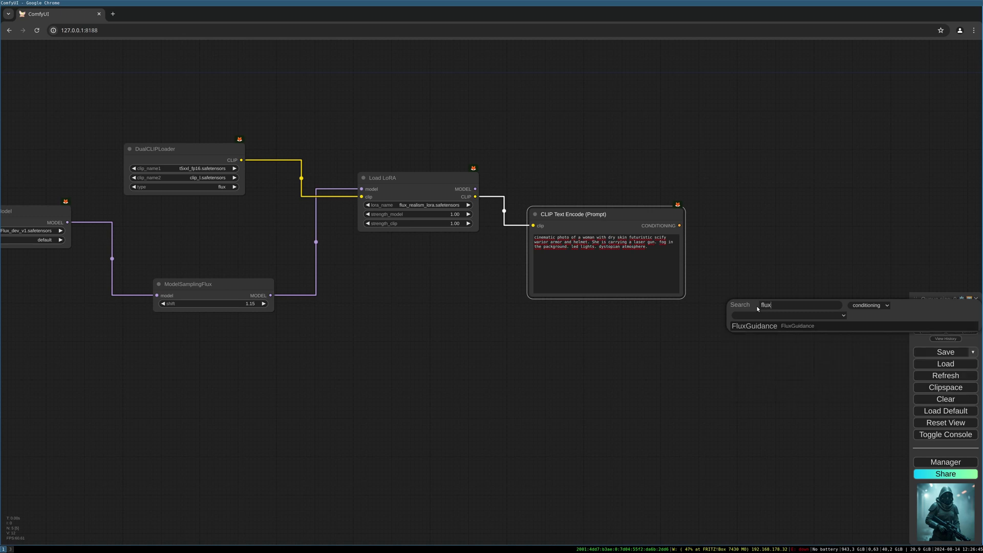
text(gui)
click(768, 326)
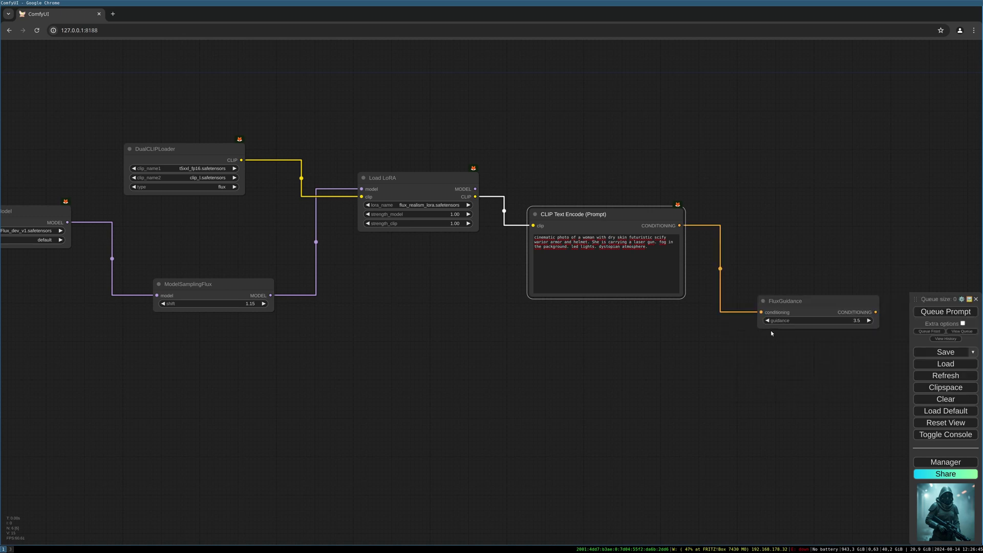
drag(776, 330, 611, 348)
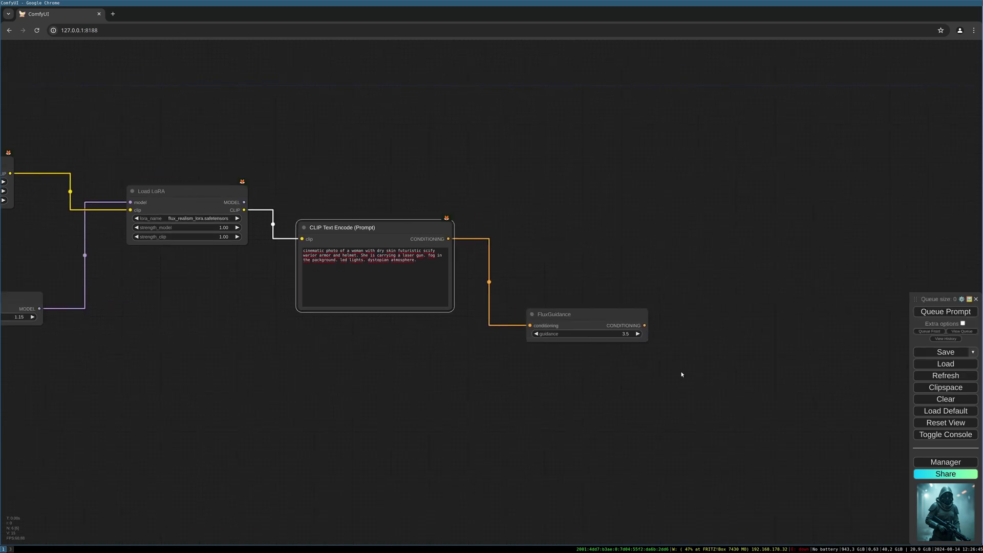
drag(834, 262, 827, 259)
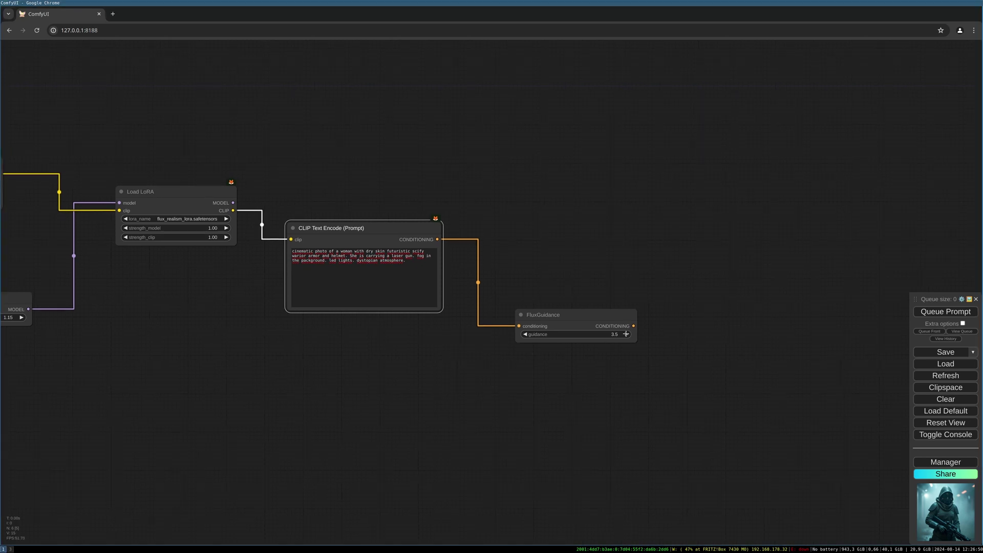
- Add a BasicGuider fed by FluxGuidance's conditioning and the Load LoRA model
drag(634, 325, 672, 277)
click(686, 296)
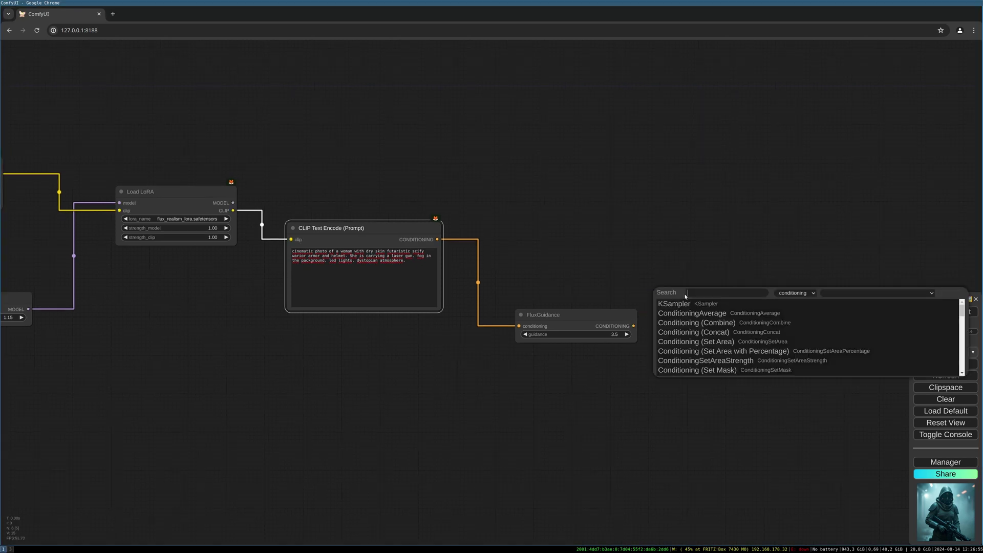
text(basic)
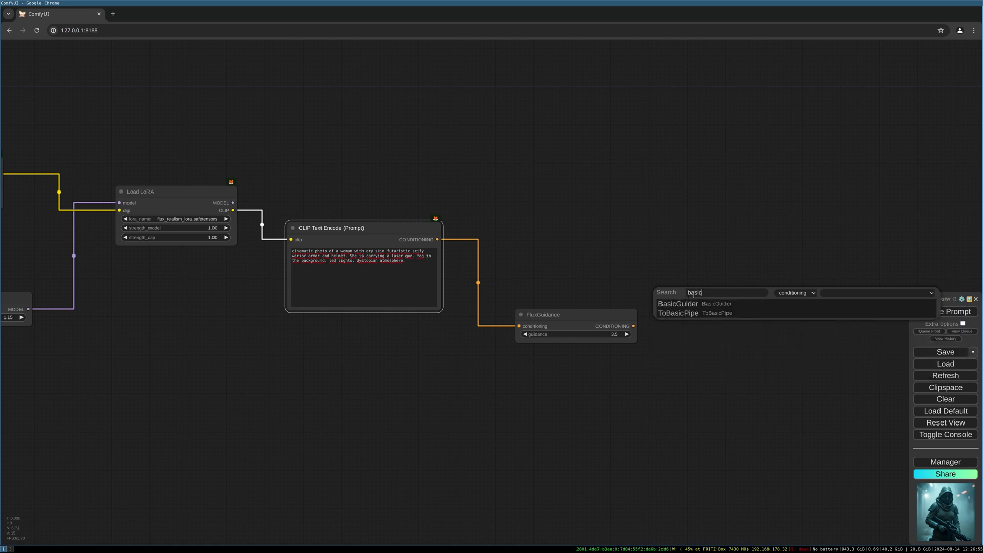
click(694, 304)
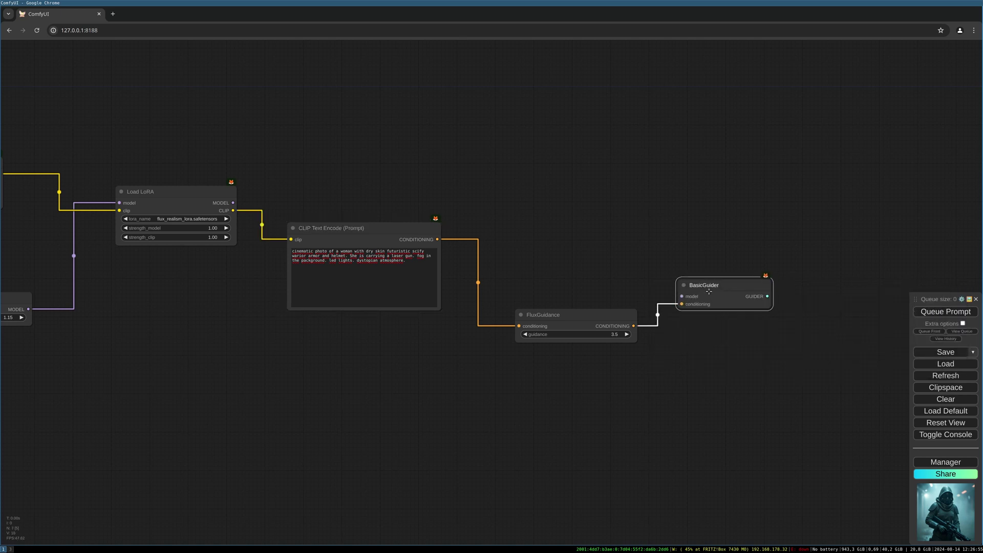
drag(709, 291, 708, 289)
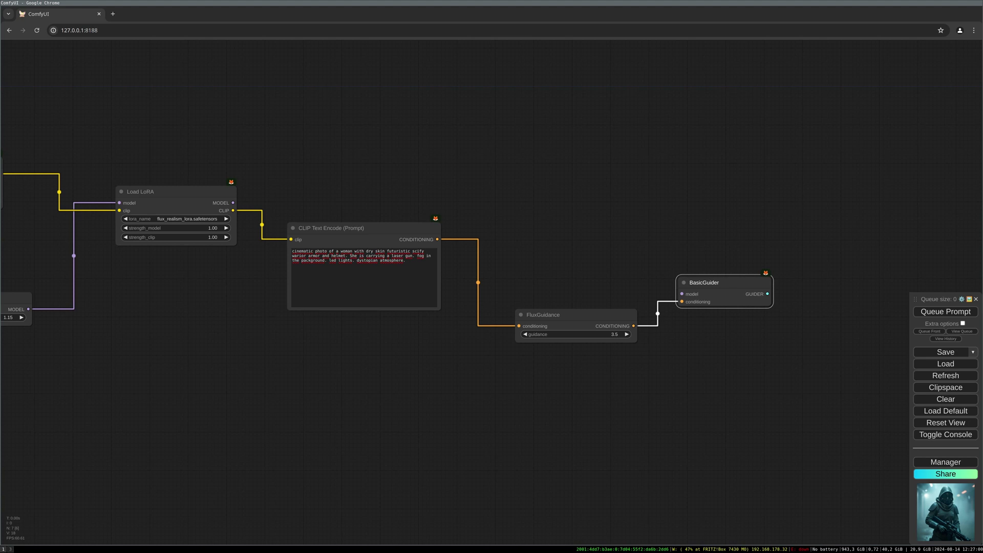
scroll(320, 320, down, 2)
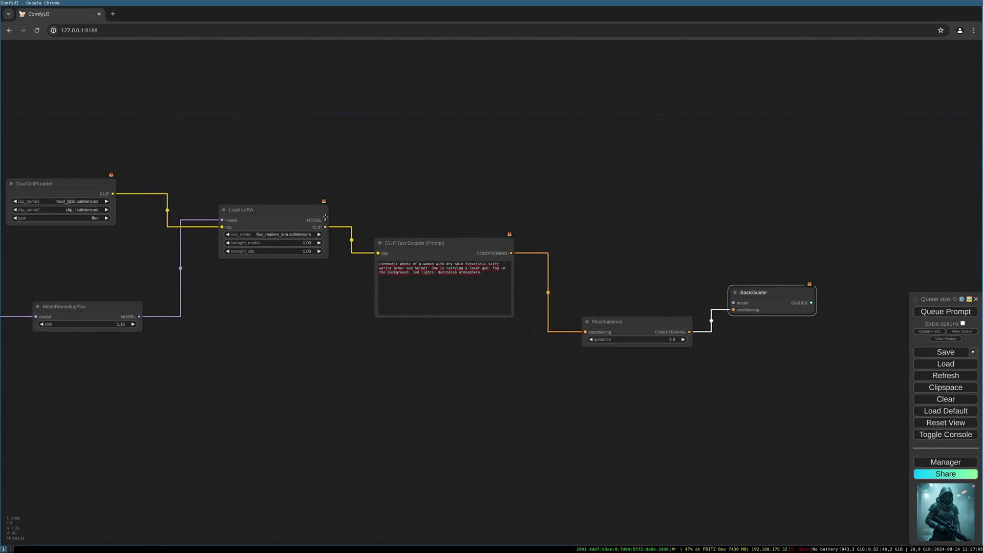
drag(325, 220, 734, 303)
scroll(522, 334, down, 1)
drag(824, 310, 580, 372)
- Add a SamplerCustomAdvanced on the guider, with RandomNoise set to increment after generate
click(607, 413)
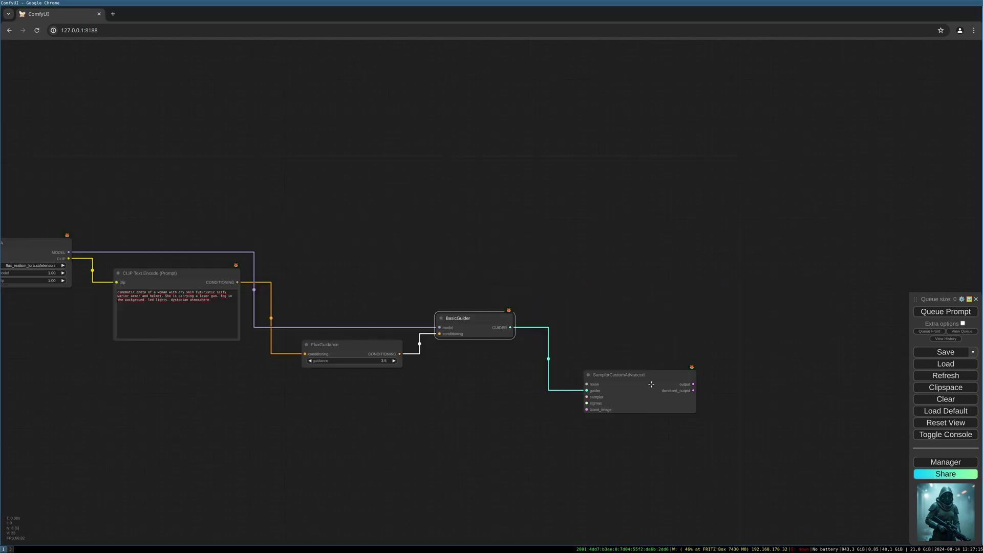
drag(640, 375, 643, 357)
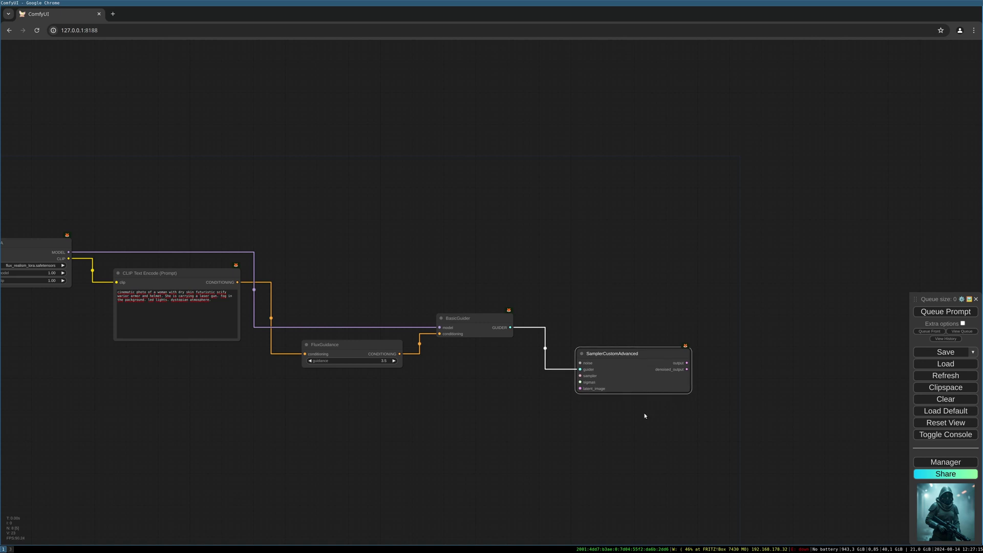
drag(581, 362, 443, 231)
click(528, 279)
click(496, 257)
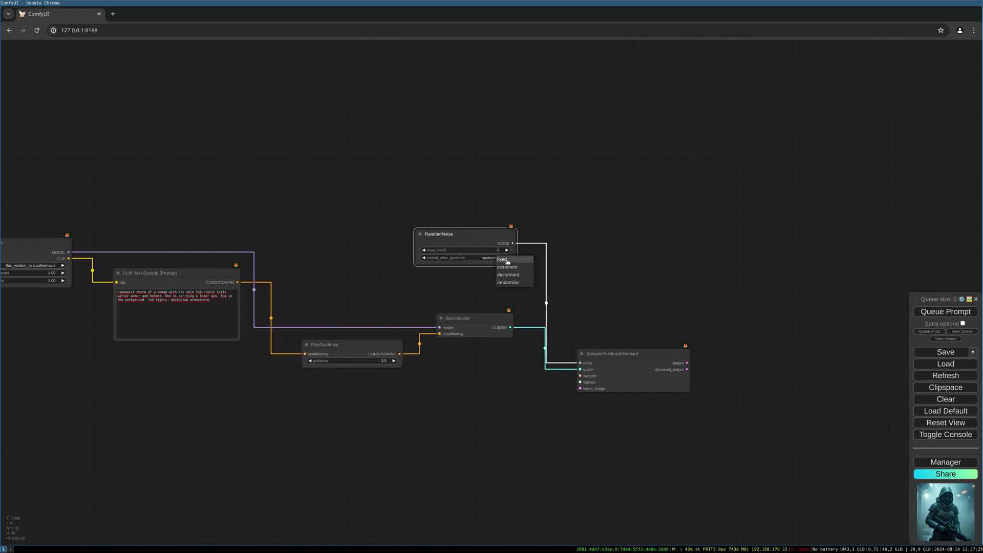
click(509, 266)
drag(492, 233, 504, 254)
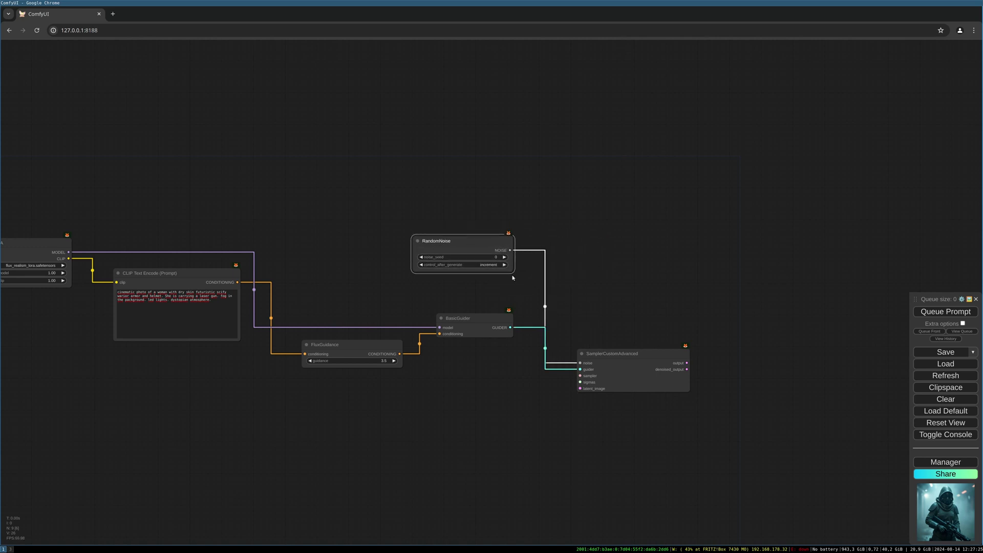
- Feed the sampler input from a KSamplerSelect node set to euler
drag(582, 376, 504, 348)
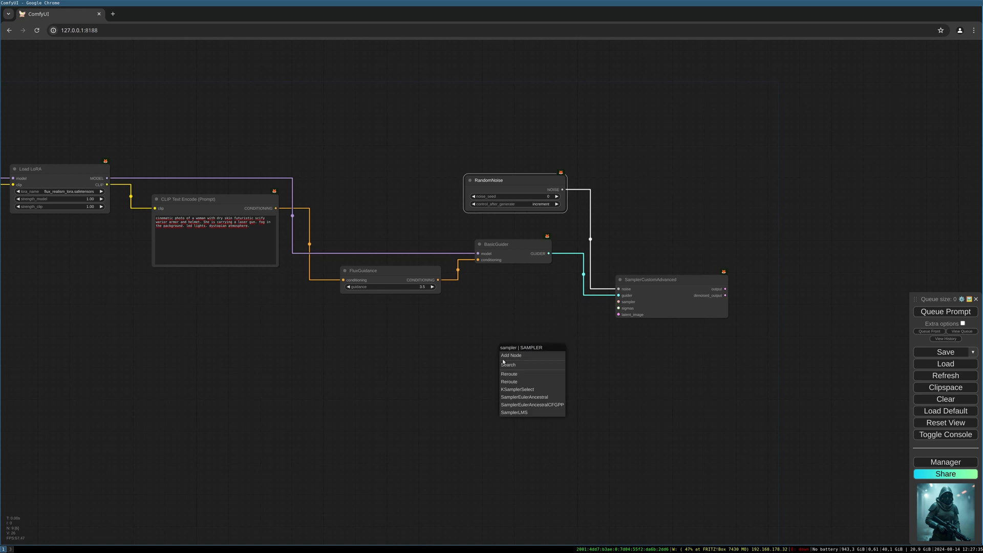
click(517, 389)
drag(556, 361, 504, 369)
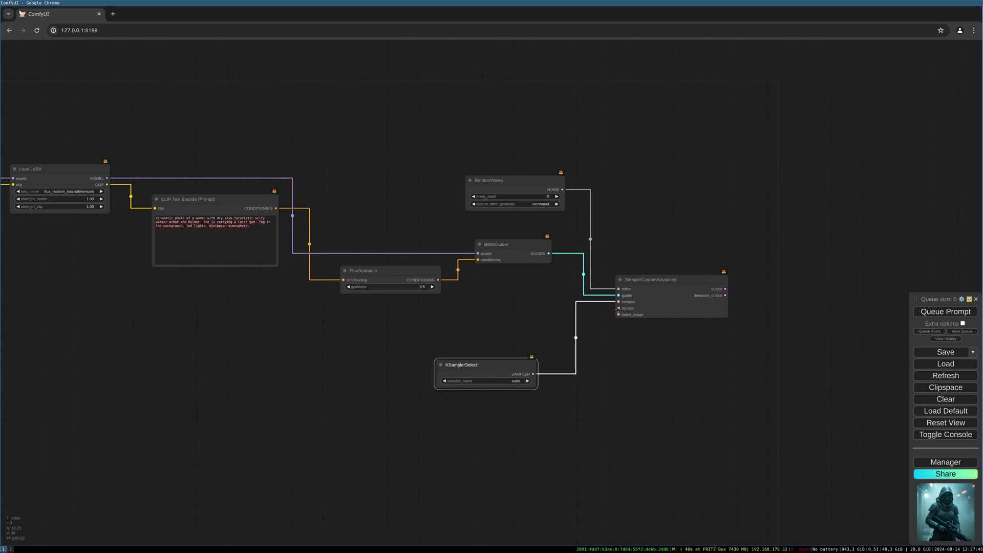
- Supply the sampler's sigmas from a BasicScheduler with scheduler simple, 20 steps, denoise 1.00
drag(622, 308, 392, 328)
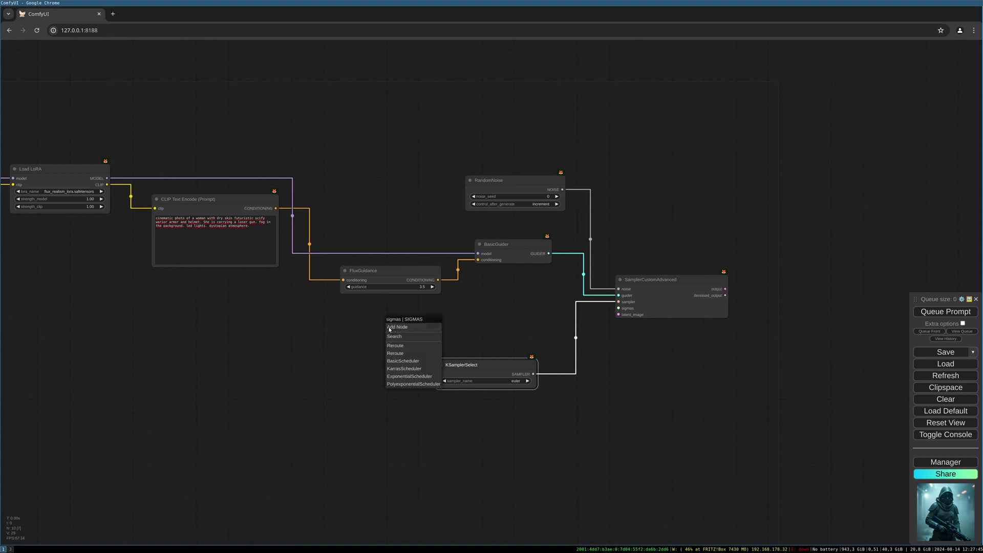
click(431, 361)
drag(462, 331, 410, 322)
drag(476, 365, 390, 403)
drag(393, 314, 409, 330)
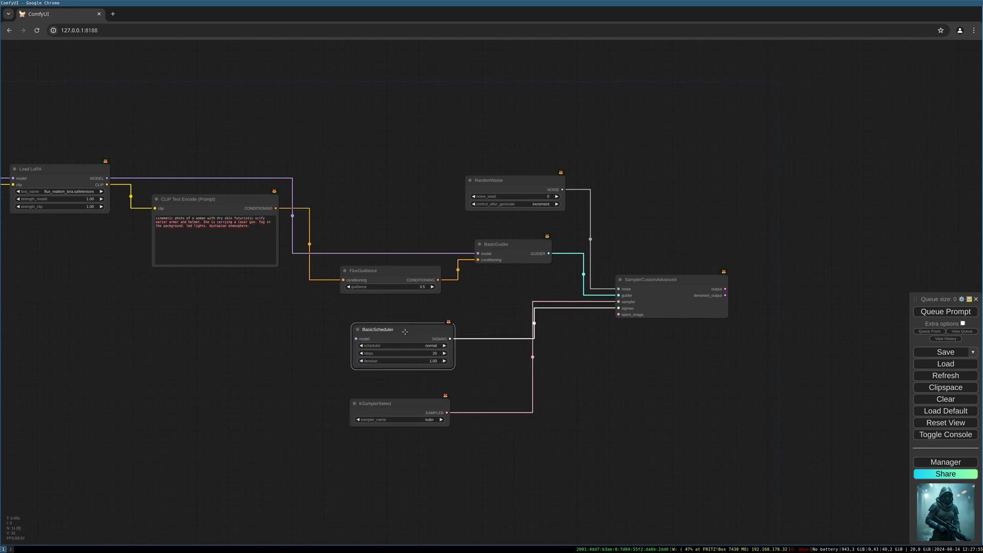
click(428, 346)
click(458, 378)
drag(434, 332, 436, 333)
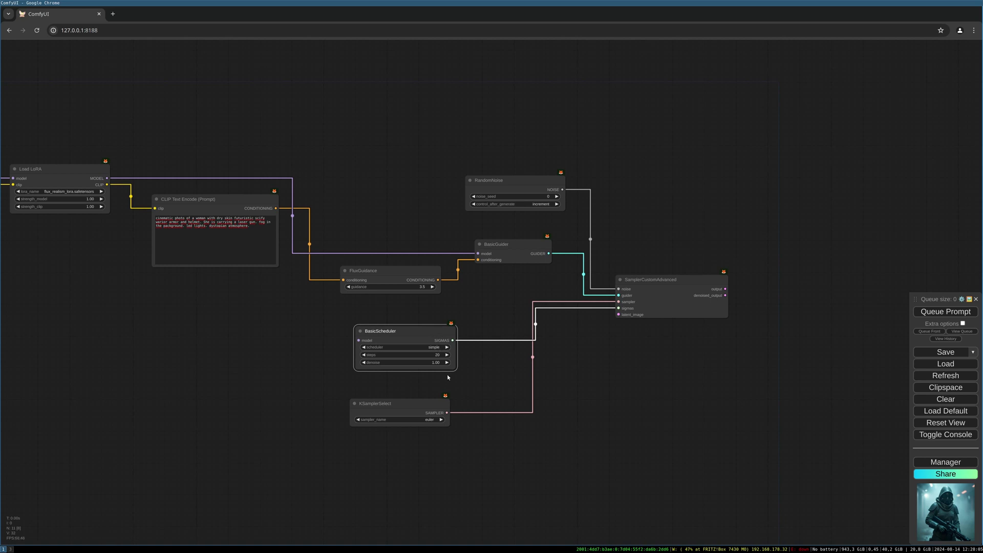
drag(291, 370, 422, 384)
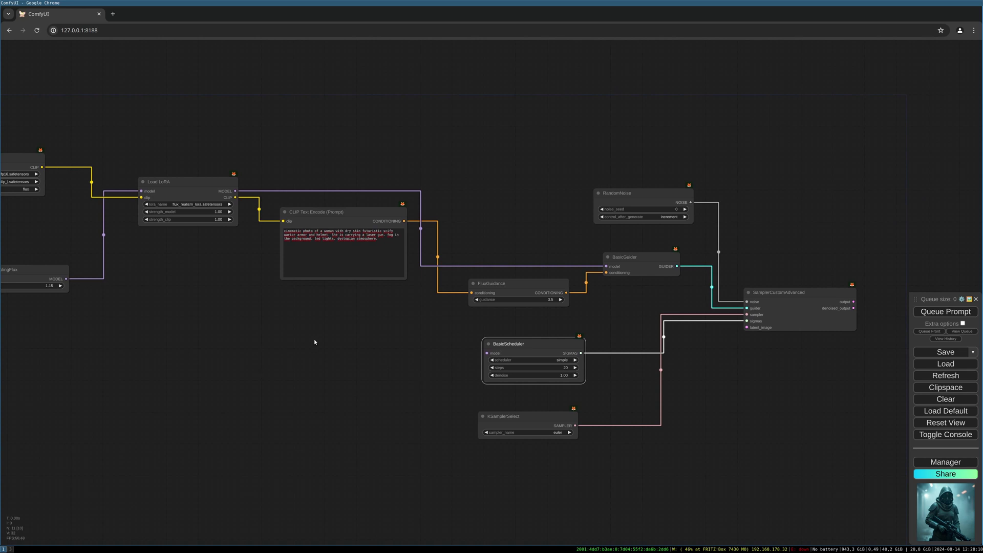
- Link ModelSamplingFlux's MODEL output into the BasicScheduler's model input
drag(83, 296, 160, 302)
click(79, 277)
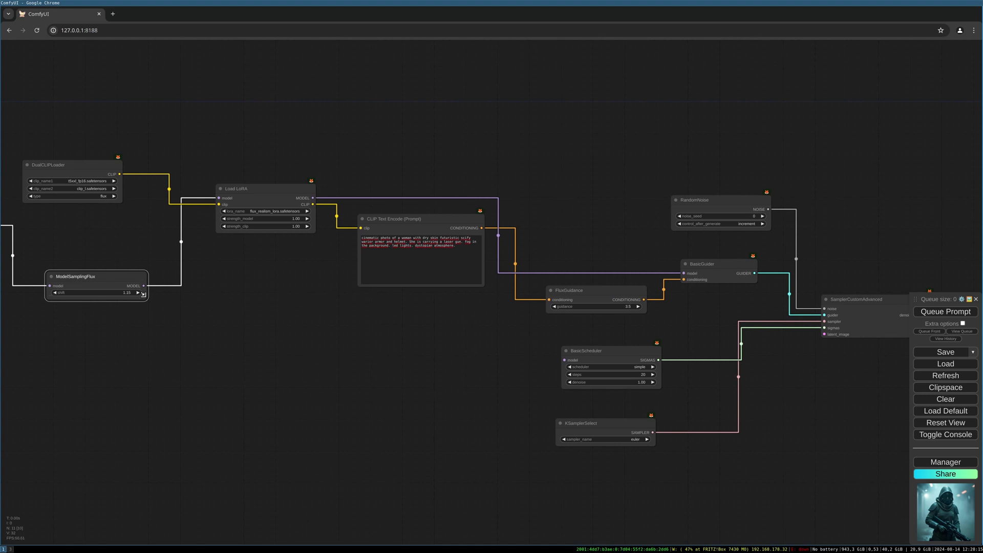
drag(144, 286, 563, 360)
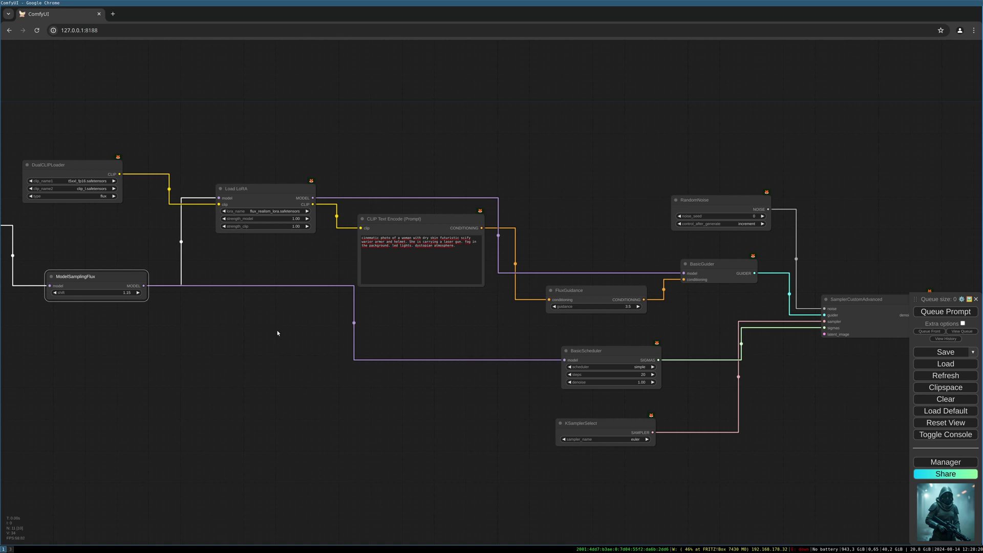
click(291, 195)
scroll(437, 395, right, 5)
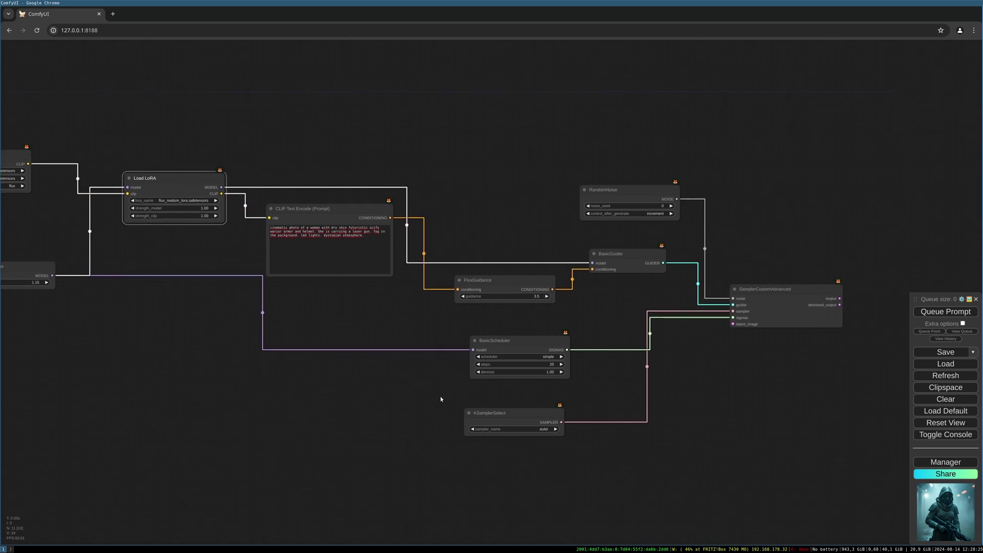
scroll(687, 399, right, 5)
drag(443, 413, 439, 405)
- Feed the sampler's latent_image from an Empty Latent Image sized 1024 × 1024
drag(646, 322, 393, 458)
click(445, 512)
click(441, 474)
text(1024)
key(Return)
click(417, 481)
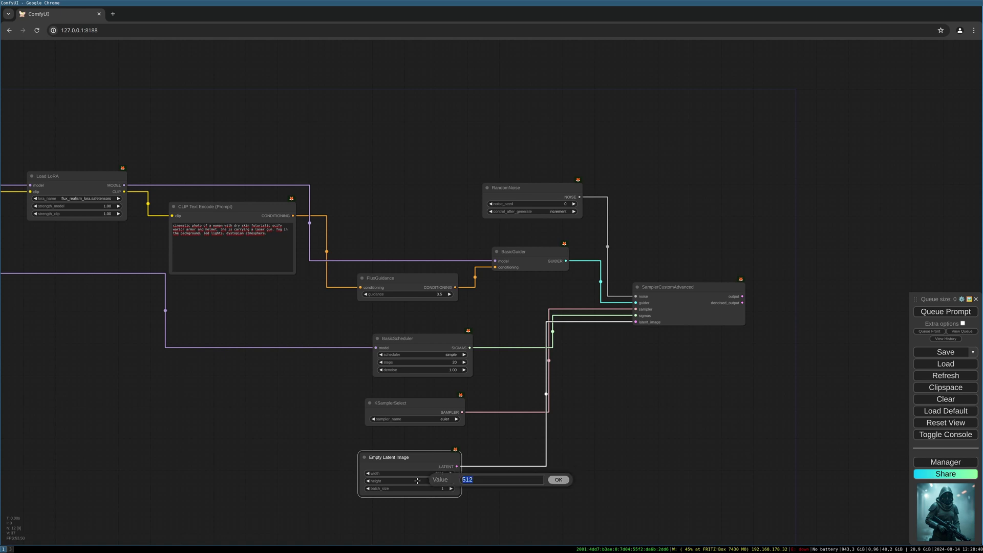
text(1024)
key(Return)
- Add a VAE Decode node fed by the SamplerCustomAdvanced output
drag(441, 461, 454, 454)
drag(772, 329, 560, 344)
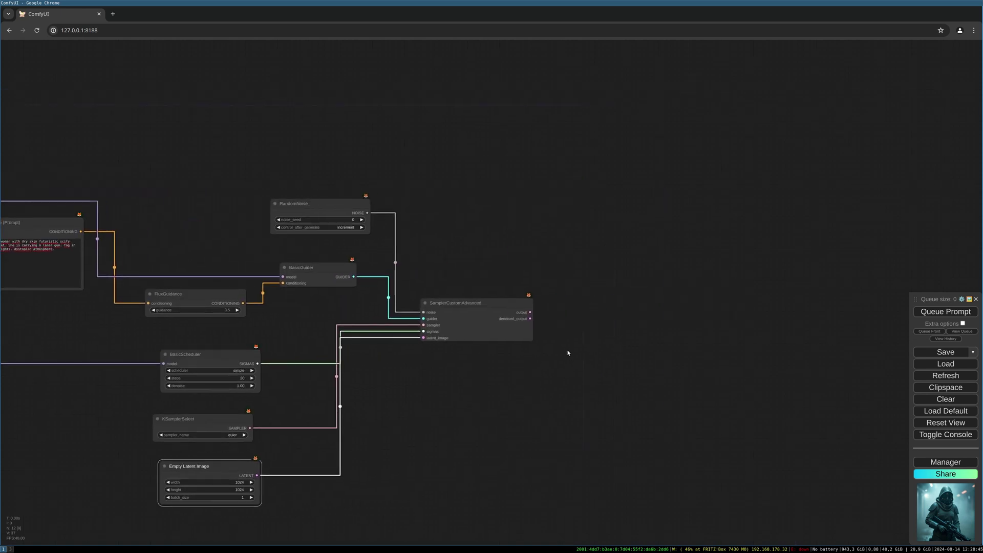
drag(529, 312, 663, 313)
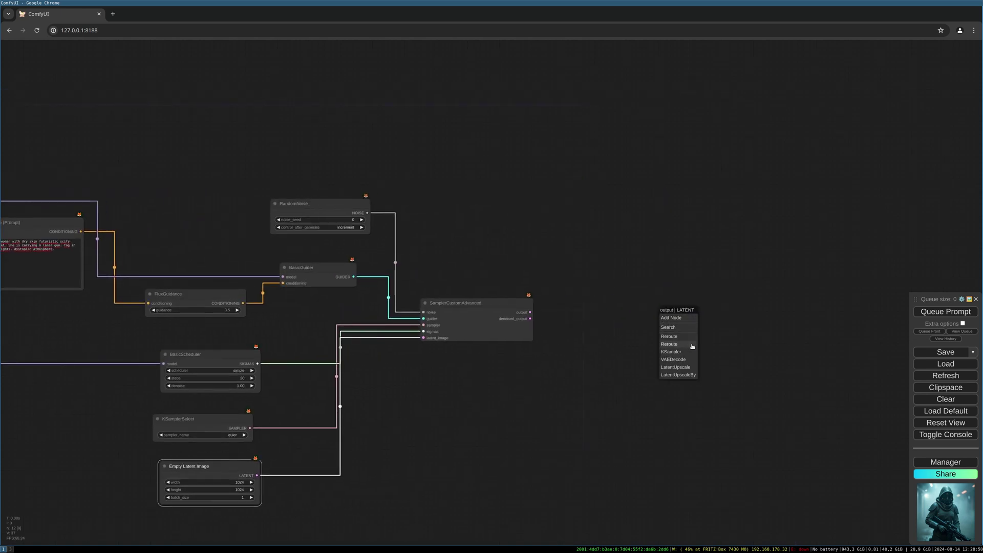
click(673, 360)
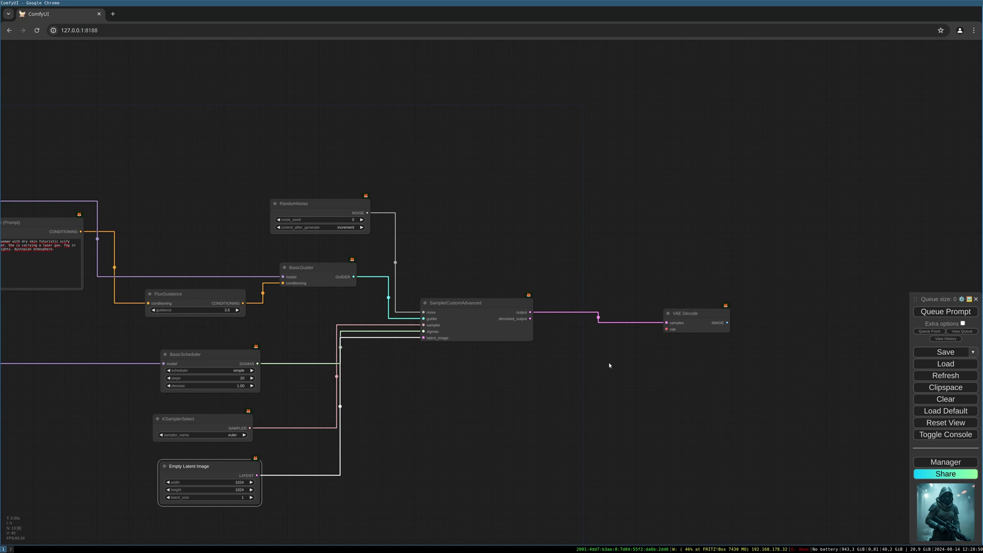
scroll(594, 363, down, 2)
drag(585, 364, 610, 373)
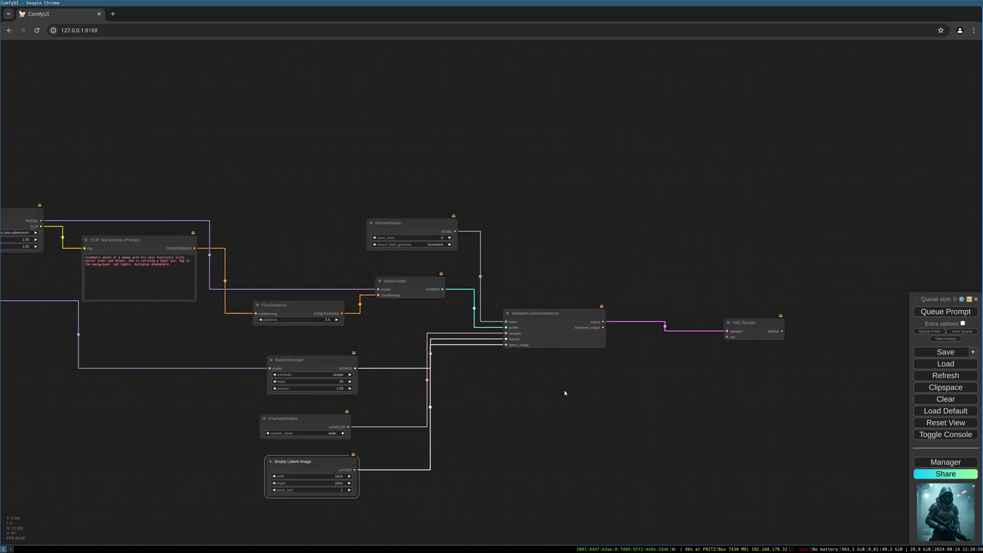
scroll(578, 393, up, 1)
scroll(589, 389, down, 1)
scroll(702, 351, down, 1)
scroll(677, 367, up, 3)
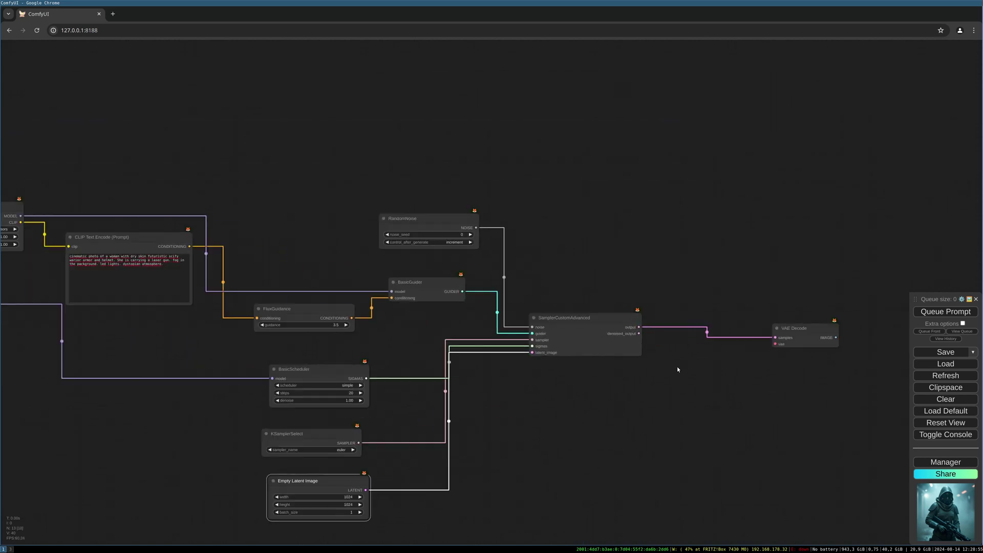
drag(677, 367, 499, 360)
scroll(499, 360, up, 3)
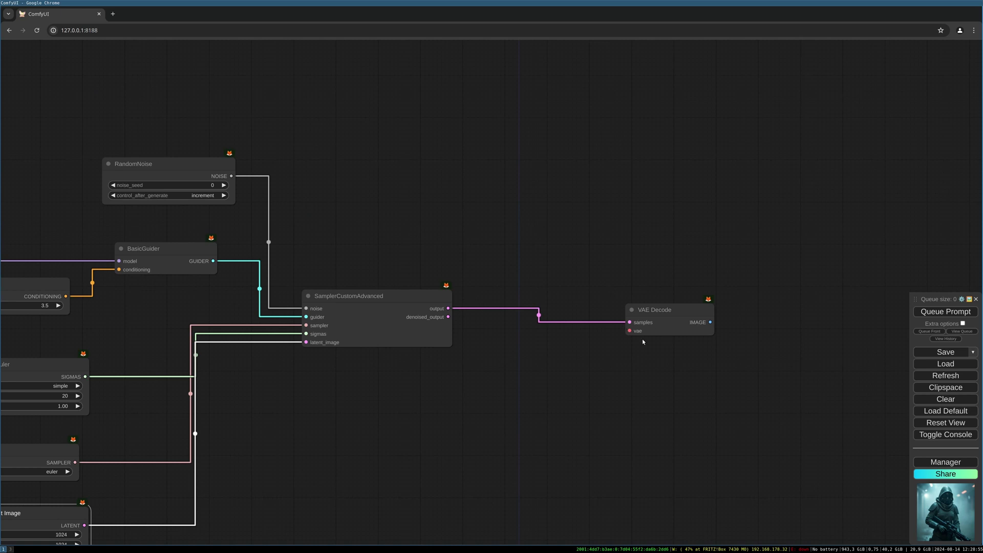
drag(643, 330, 370, 403)
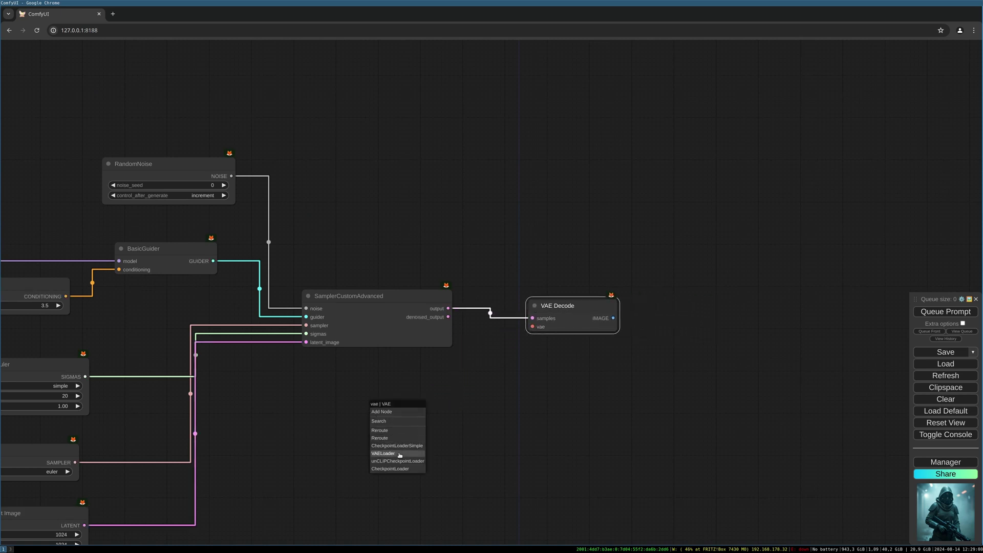
- Connect a Load VAE node using ae.sft to the VAE Decode's vae input
click(399, 453)
drag(490, 420, 374, 402)
click(385, 422)
click(403, 424)
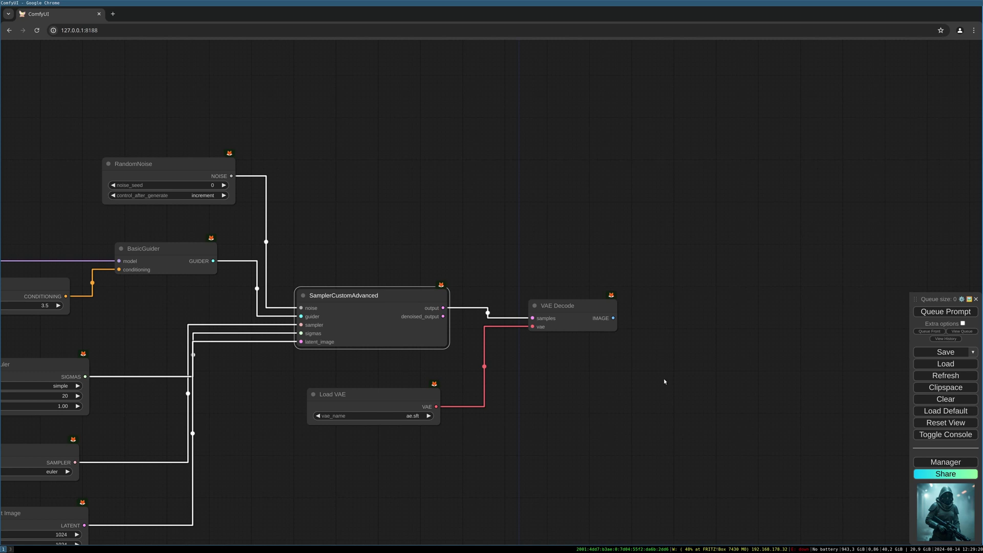
- Send the decoded image to a Save Image node and enlarge it for previewing
drag(643, 380, 484, 386)
drag(457, 325, 582, 321)
click(604, 368)
drag(658, 314, 600, 227)
drag(661, 257, 819, 523)
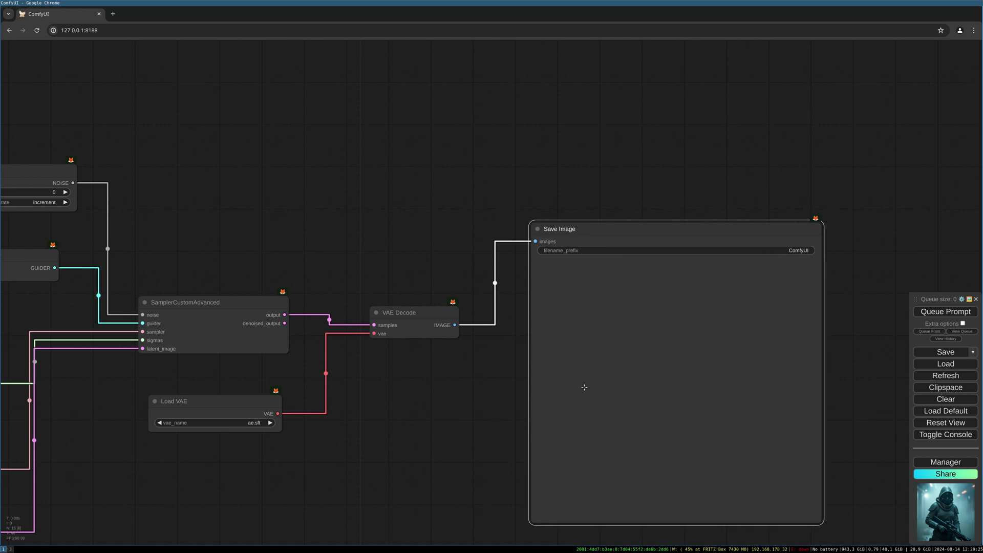
scroll(584, 388, down, 5)
- Queue the workflow and watch Save Image show the armored woman with a rifle in teal fog
drag(498, 428, 622, 406)
scroll(564, 417, down, 1)
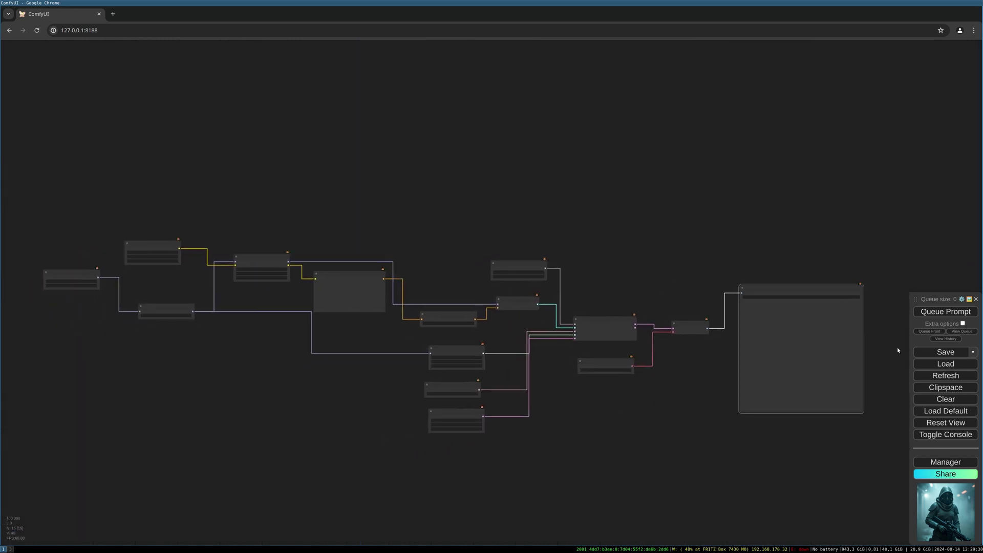
click(929, 313)
drag(528, 394, 577, 377)
scroll(742, 397, up, 6)
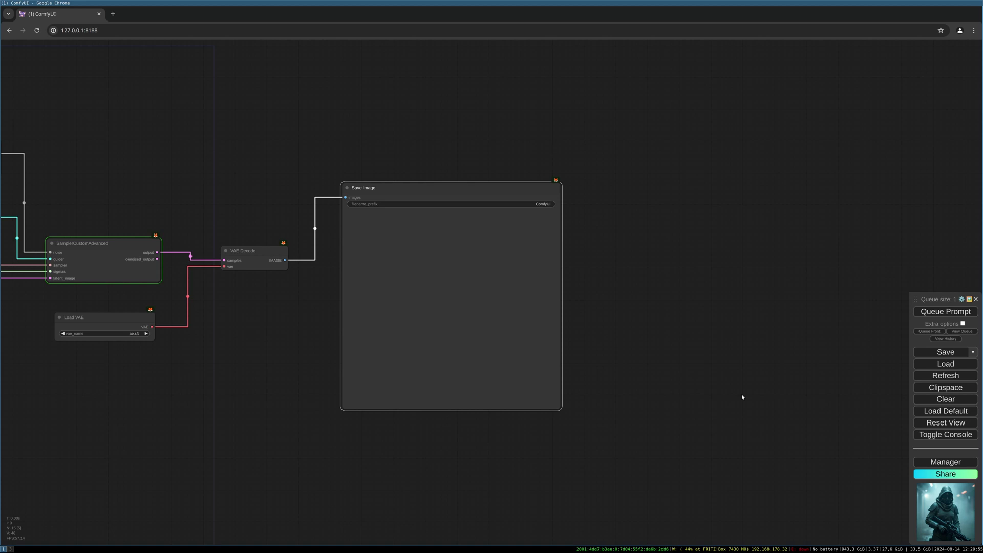
drag(314, 414, 567, 337)
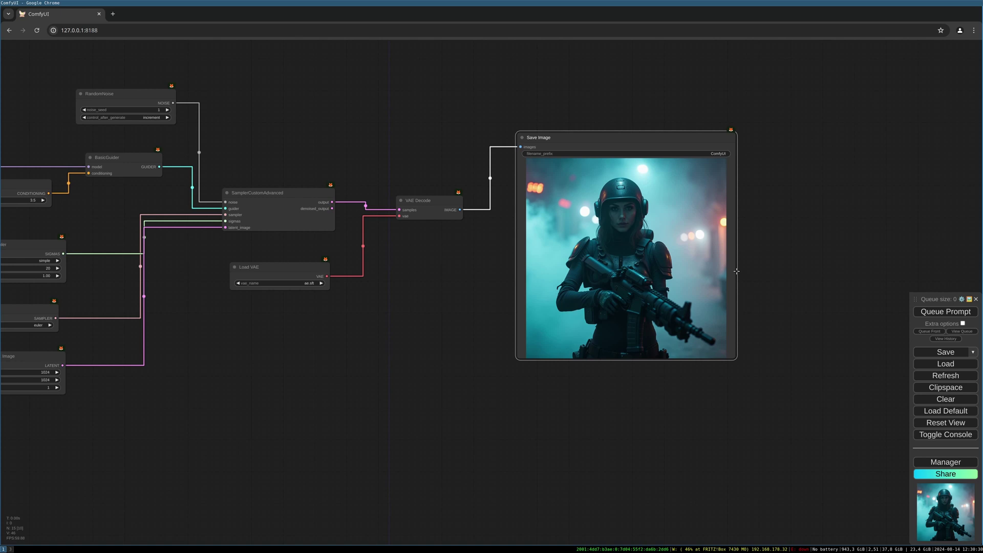
scroll(417, 368, down, 5)
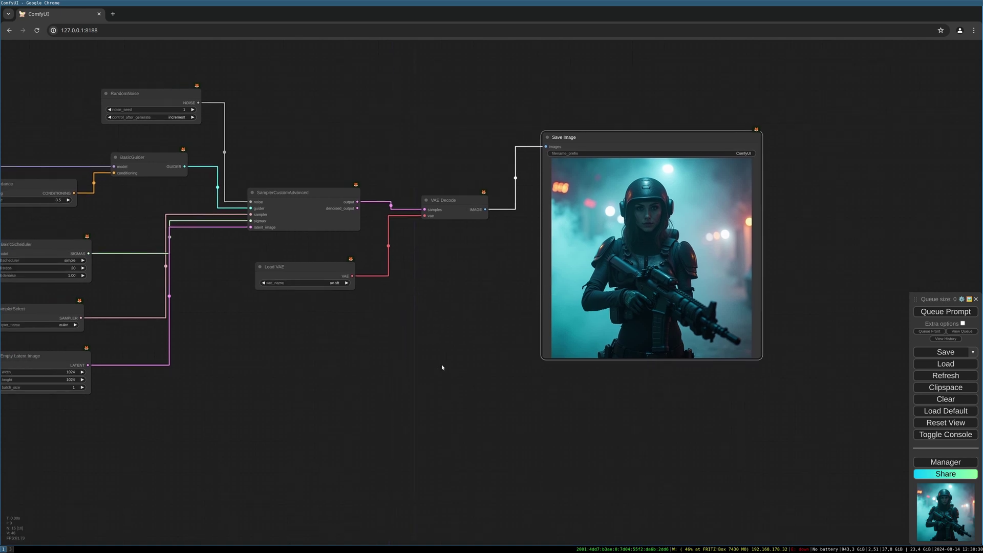
- Choose the diffusion model file in Load Diffusion Model's unet_name
drag(356, 392, 498, 377)
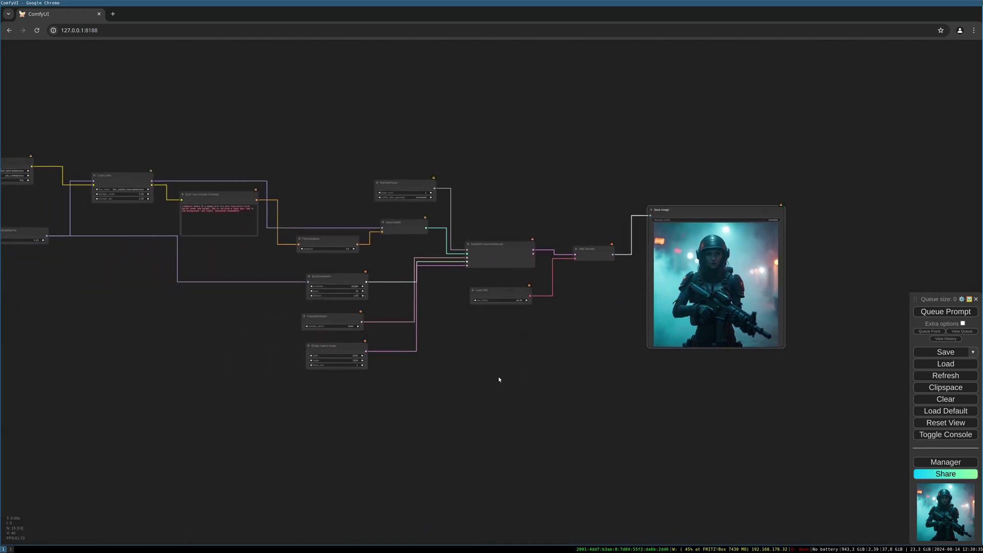
drag(114, 334, 439, 390)
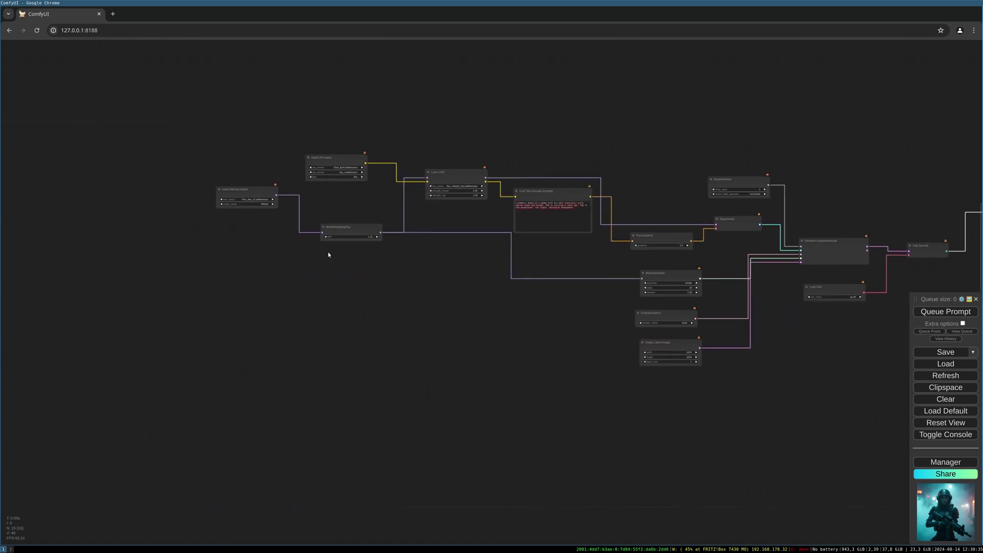
scroll(304, 189, up, 6)
scroll(303, 188, up, 3)
click(165, 223)
click(192, 232)
- Queue two more generations, producing a blonde woman in silver armor against pink lights
drag(404, 235, 382, 231)
scroll(382, 231, right, 15)
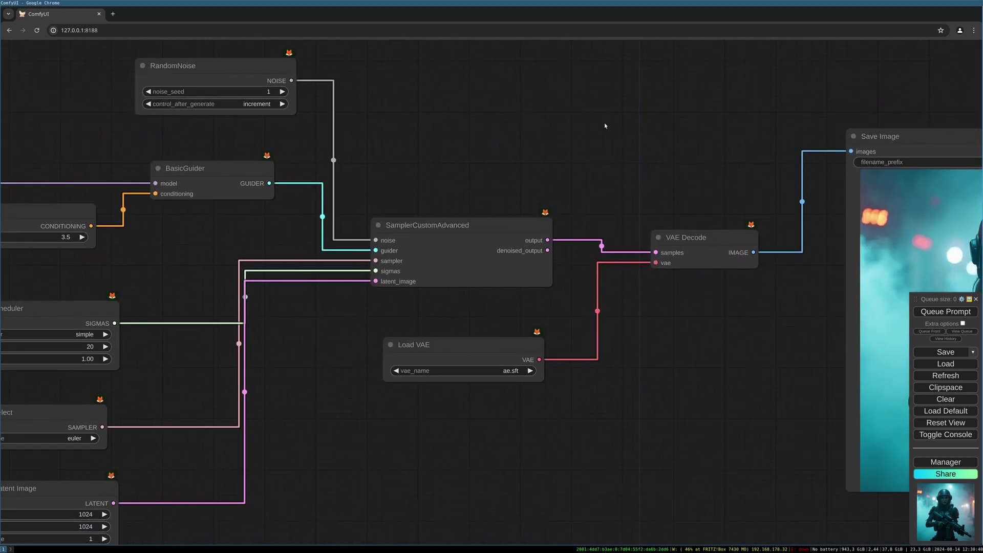
scroll(507, 91, right, 15)
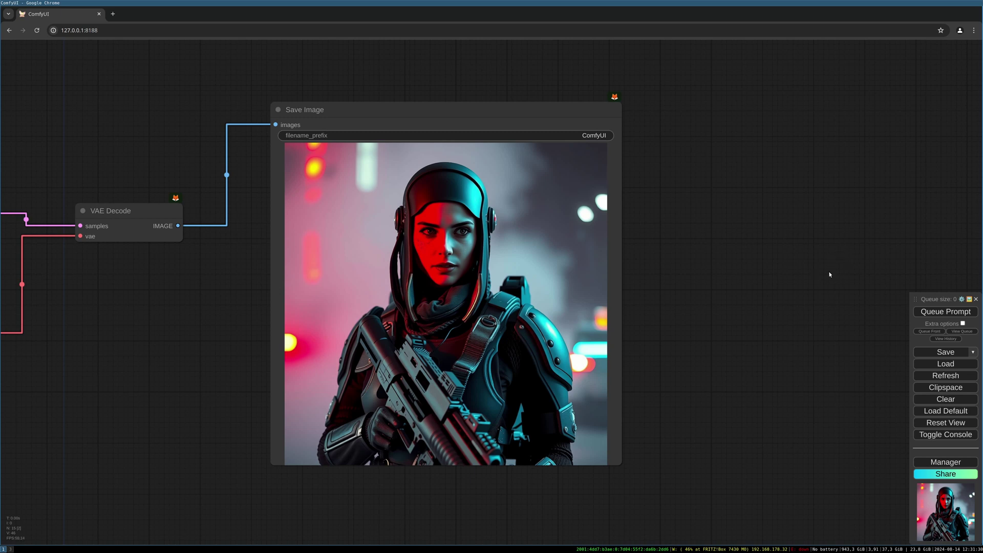
key(ctrl+Return)
click(936, 310)
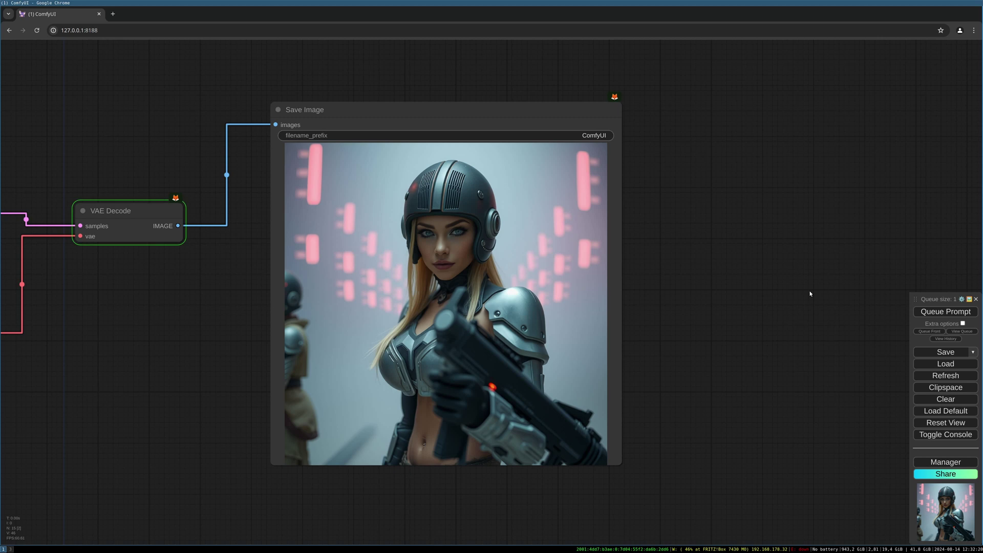
- Pan across the graph to inspect the model loader nodes, then return toward Save Image
drag(143, 302, 182, 297)
scroll(181, 299, down, 4)
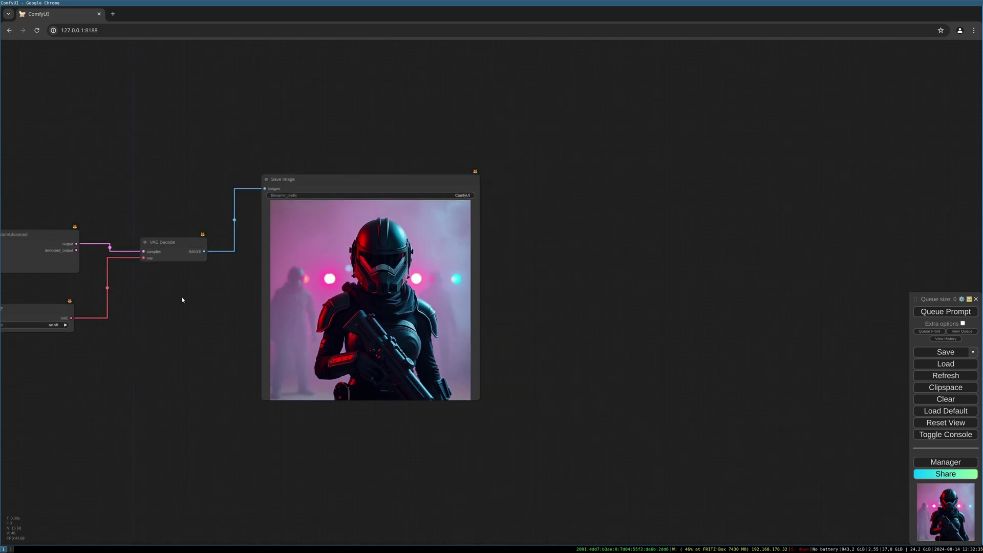
scroll(200, 299, left, 5)
scroll(194, 298, up, 3)
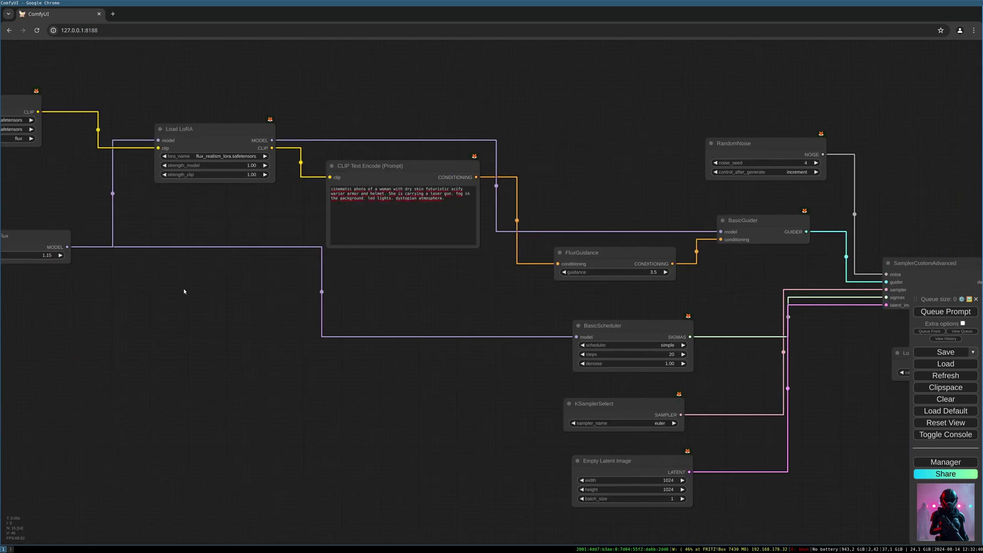
scroll(215, 292, left, 7)
scroll(230, 287, up, 2)
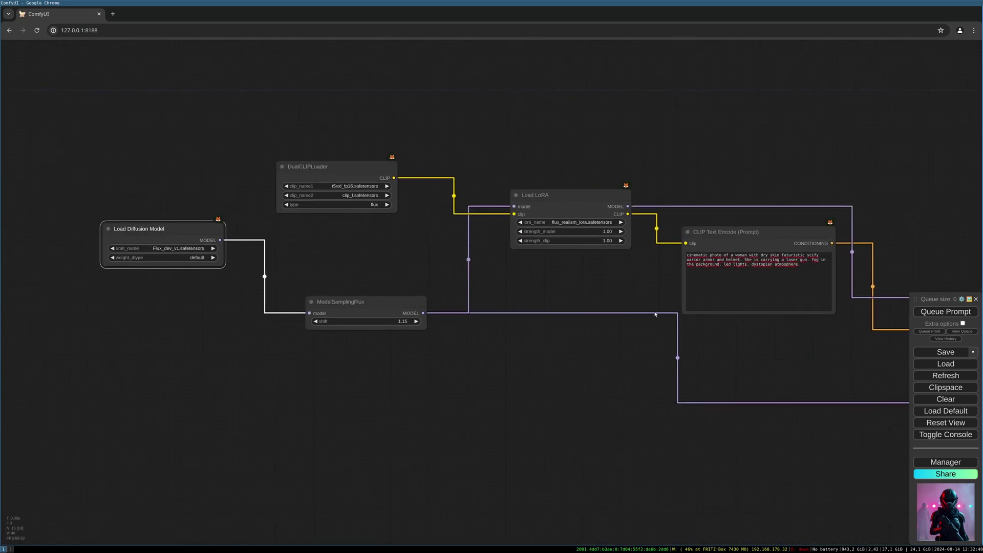
scroll(359, 287, right, 15)
- Queue another generation, yielding a black-helmeted armored soldier with a rifle in pink fog
key(ctrl+Return)
scroll(825, 382, right, 8)
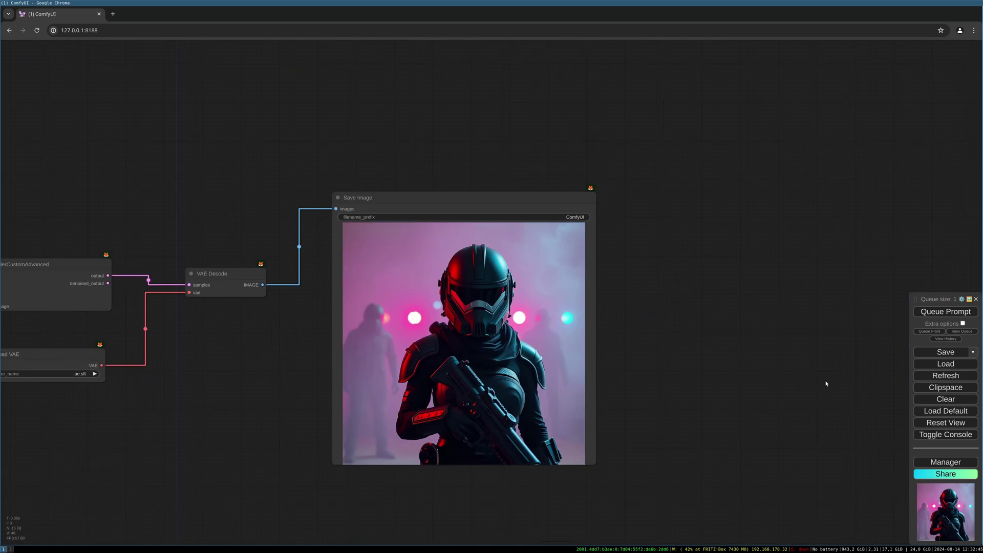
scroll(609, 356, up, 3)
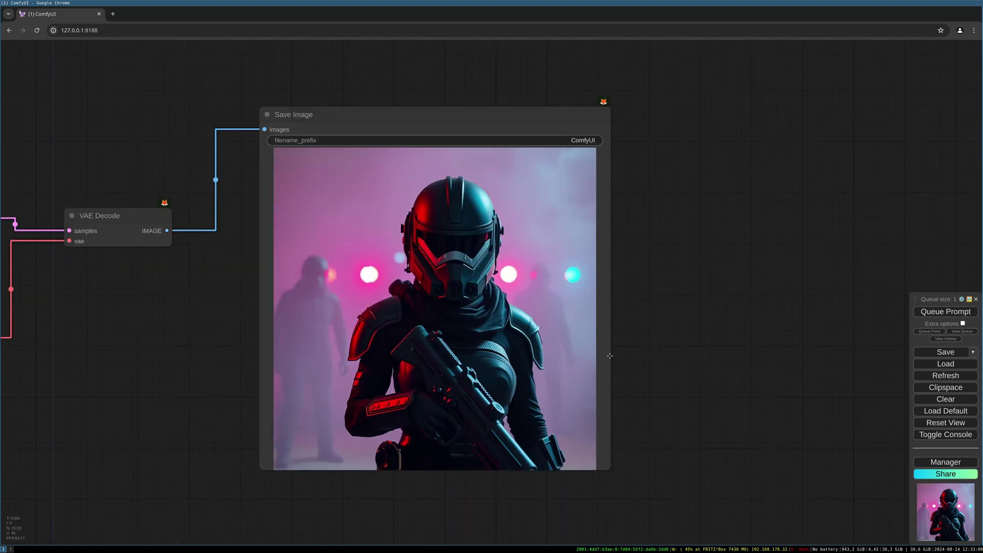